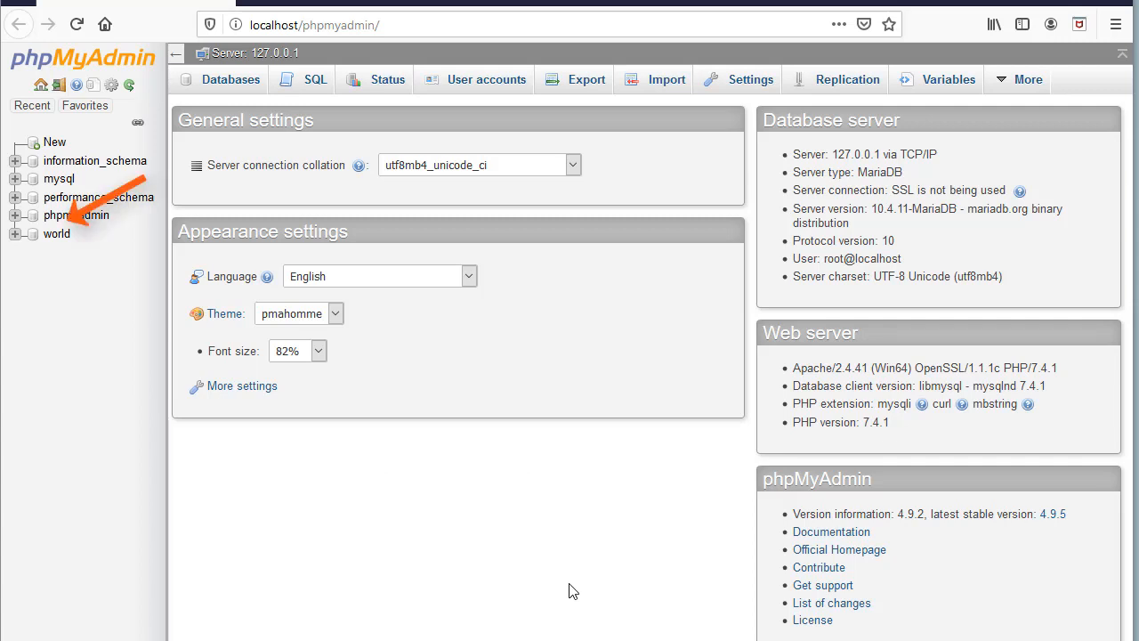
Browse the world database's table list and its maintenance operations.
{"action": "left_click", "coordinate": [55, 235]}
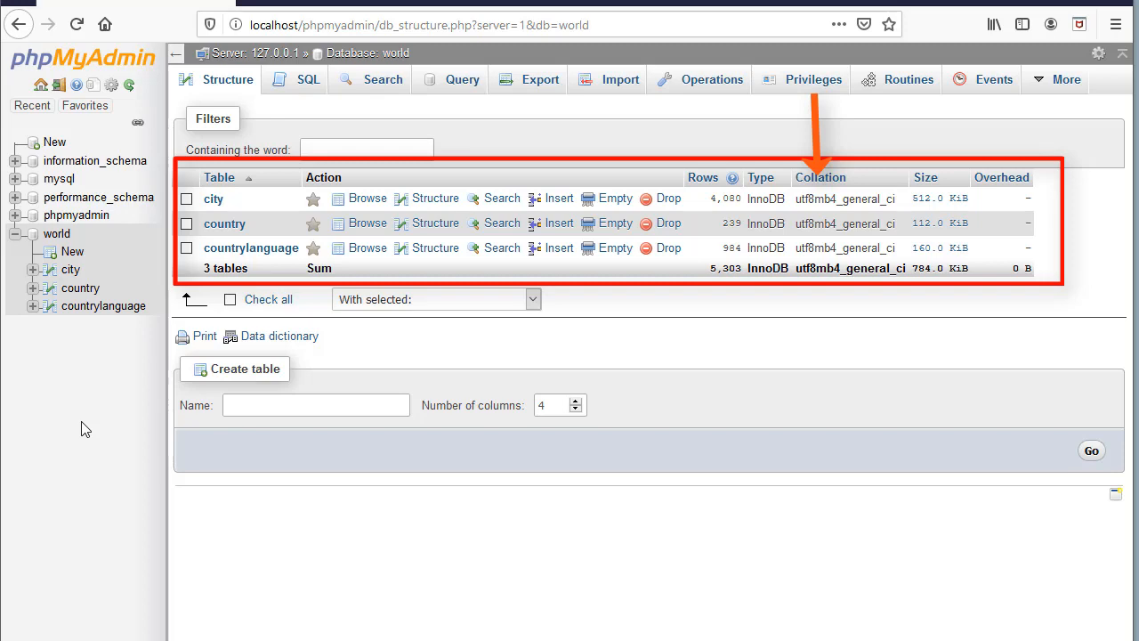
{"action": "left_click", "coordinate": [40, 86]}
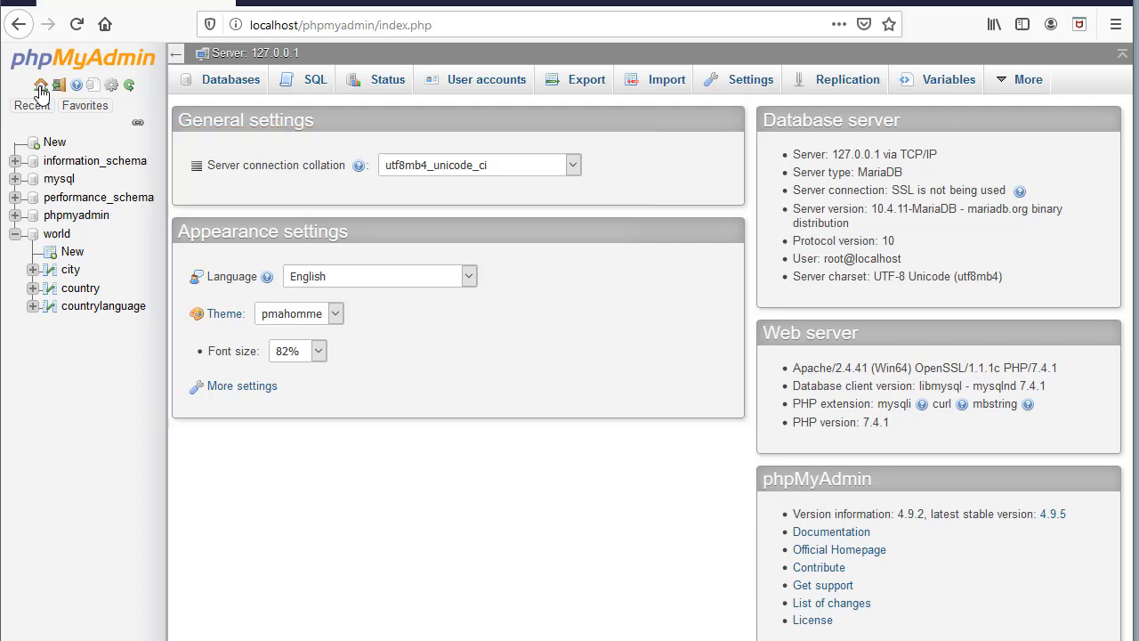
{"action": "left_click", "coordinate": [55, 235]}
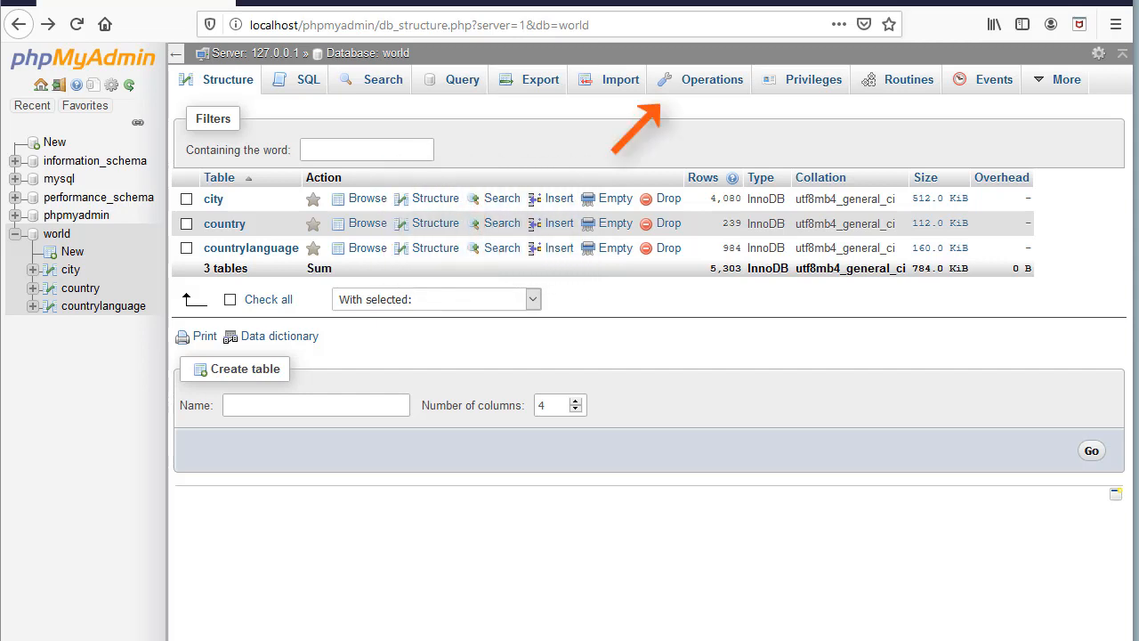
{"action": "left_click", "coordinate": [688, 88]}
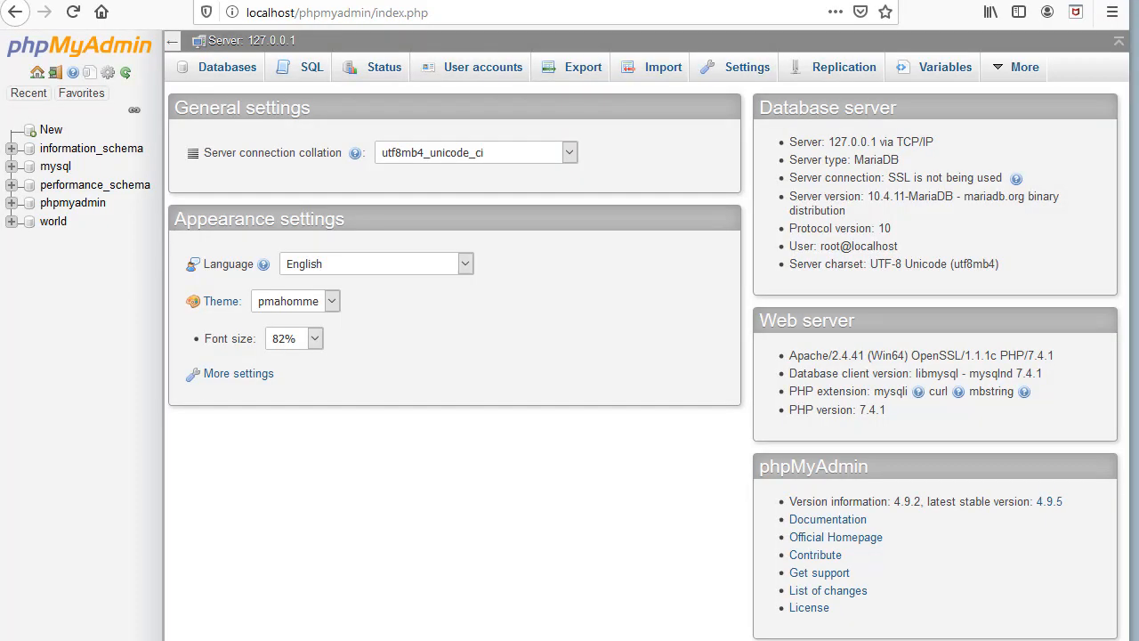
Create database 'test' with utf8mb4_unicode_ci collation from the Databases list.
{"action": "left_click", "coordinate": [234, 73]}
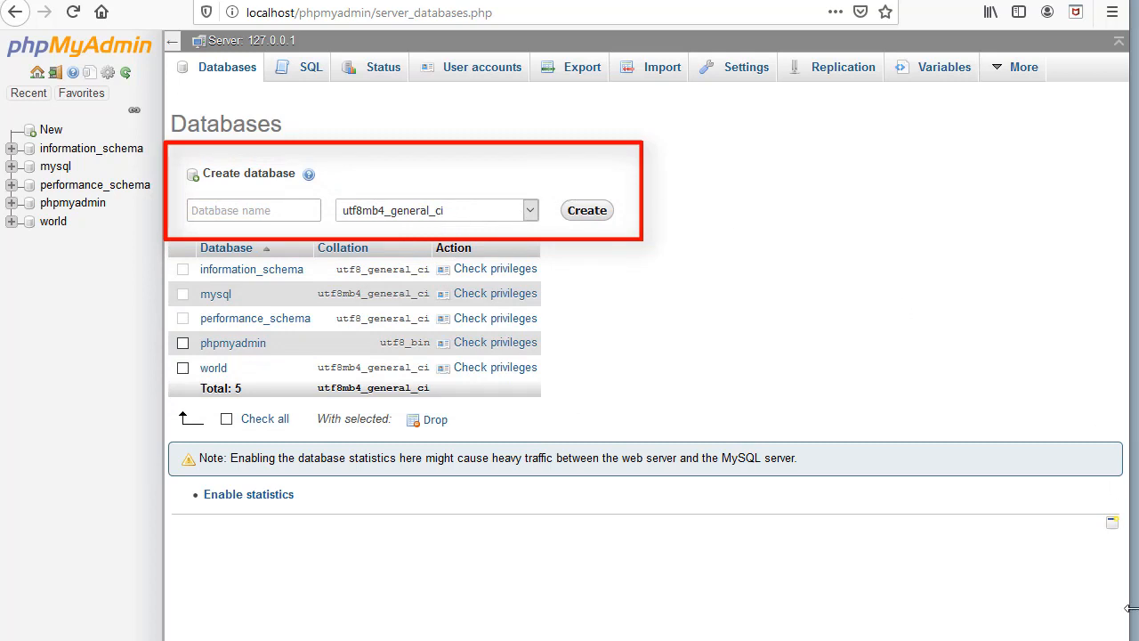
{"action": "left_click", "coordinate": [530, 210]}
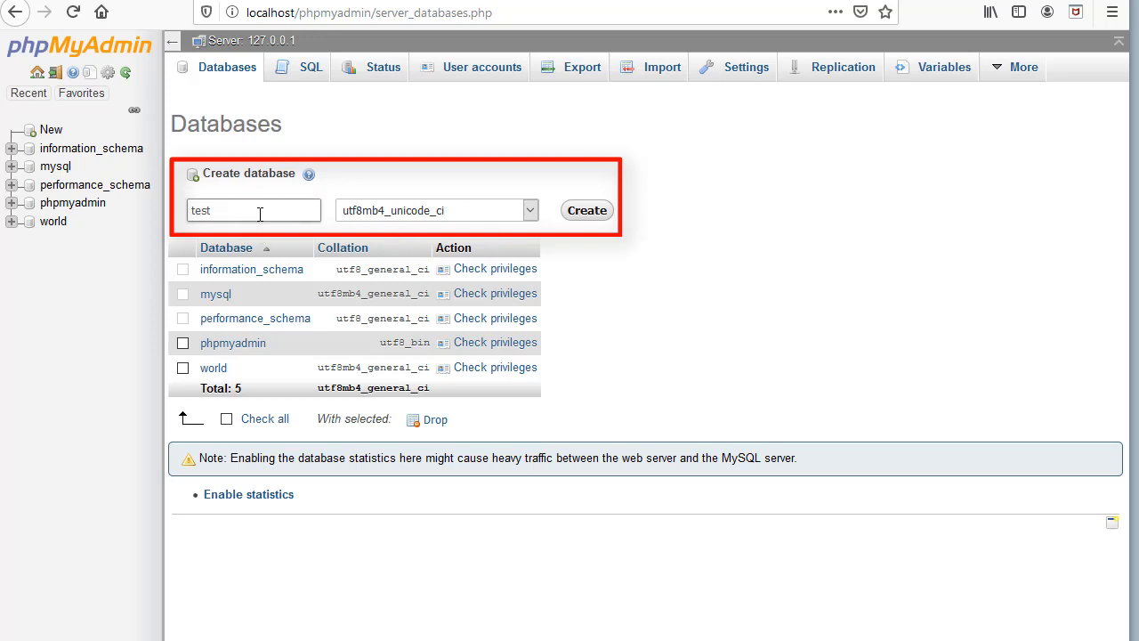
{"action": "left_click", "coordinate": [594, 214]}
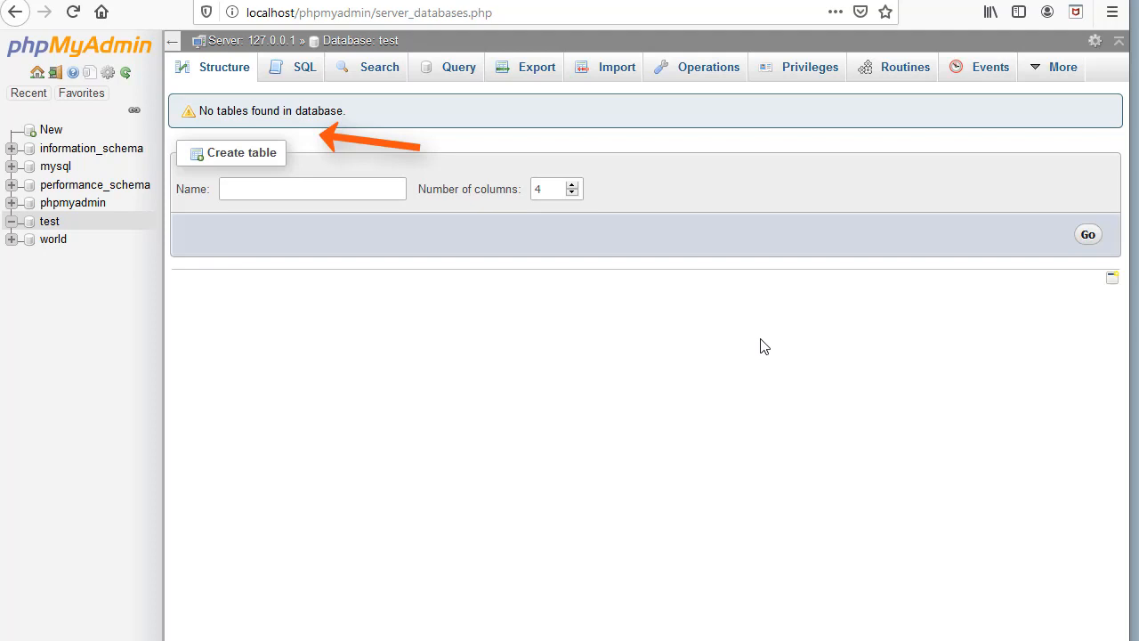
Name the new table tbl_test with 2 columns and continue to its column definitions.
{"action": "type", "text": "tbl_test"}
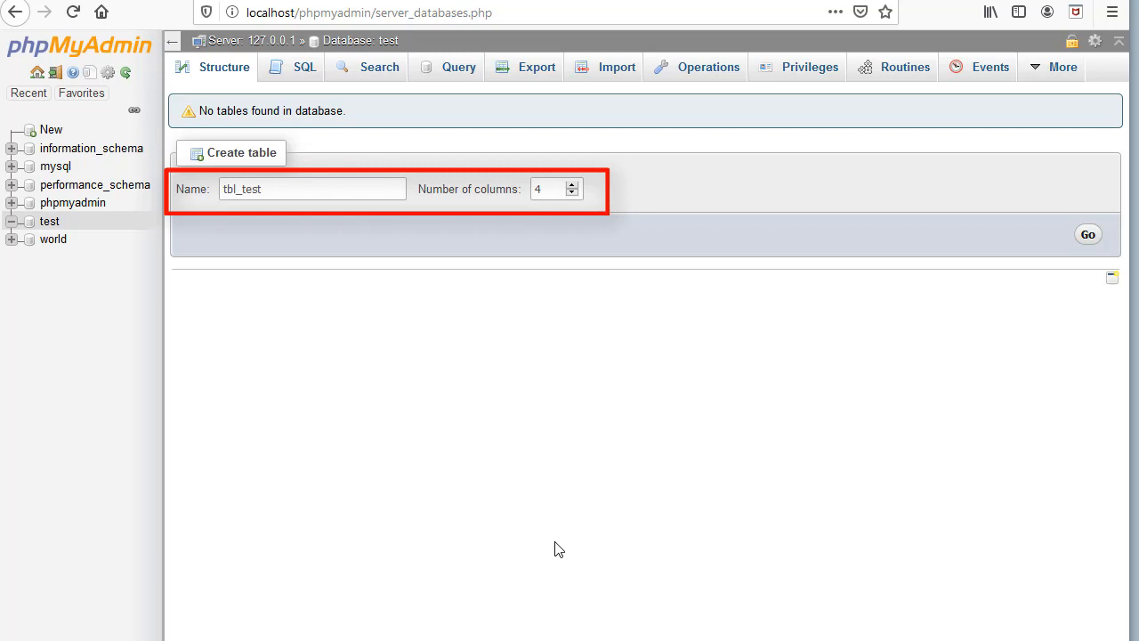
{"action": "left_click", "coordinate": [574, 192]}
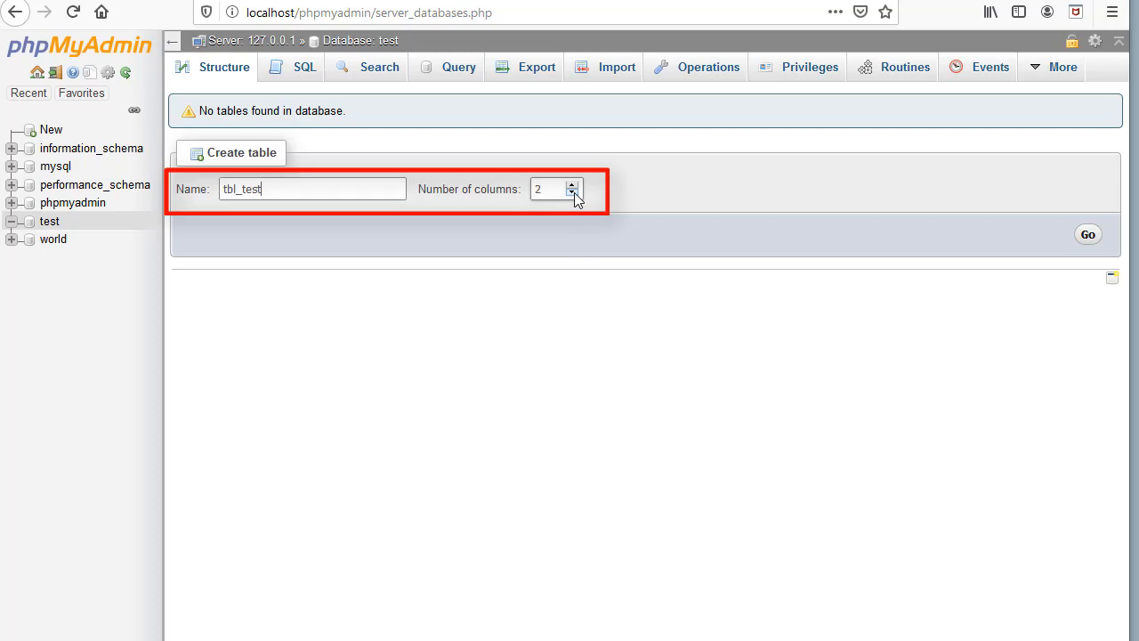
{"action": "left_click", "coordinate": [1088, 237]}
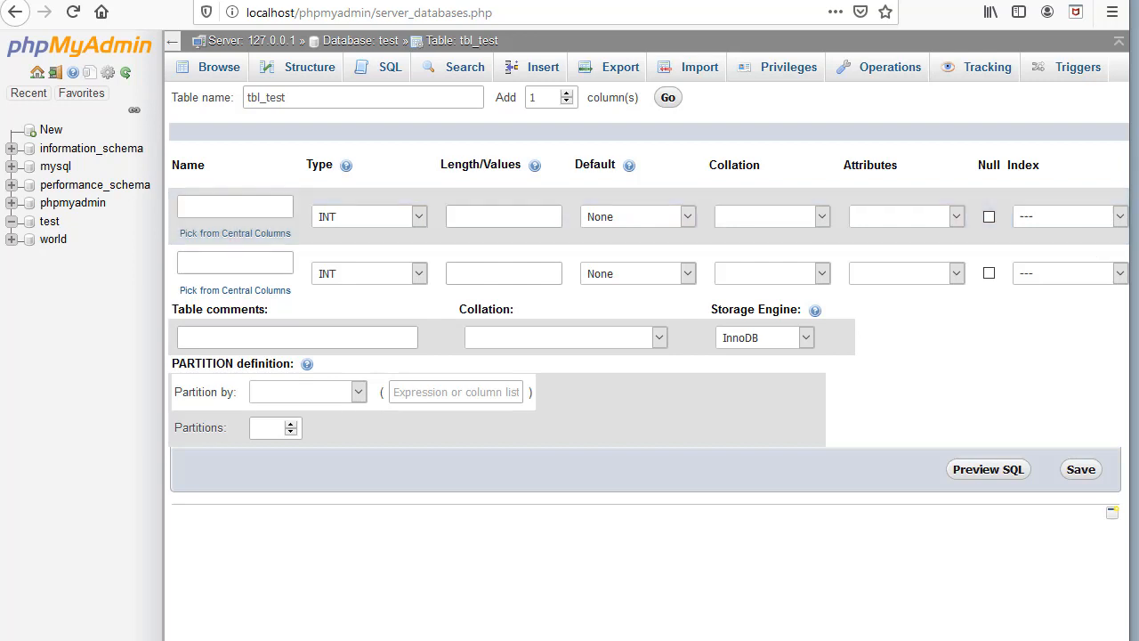
Name the first column id, make it TINYINT, and check the table collation choices.
{"action": "left_click", "coordinate": [245, 210]}
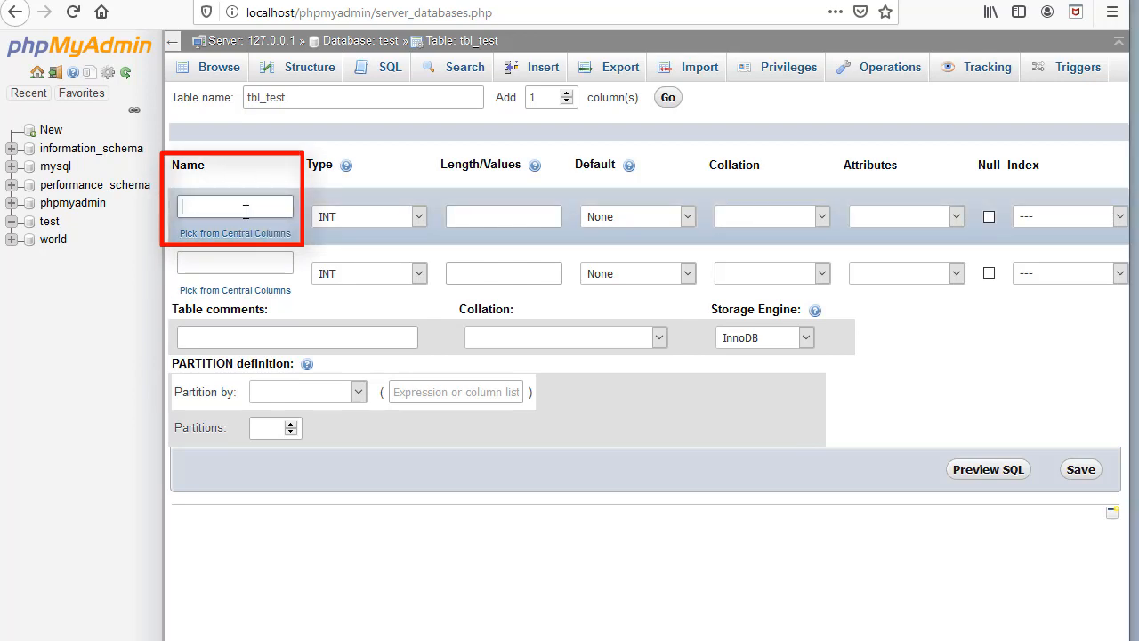
{"action": "type", "text": "id"}
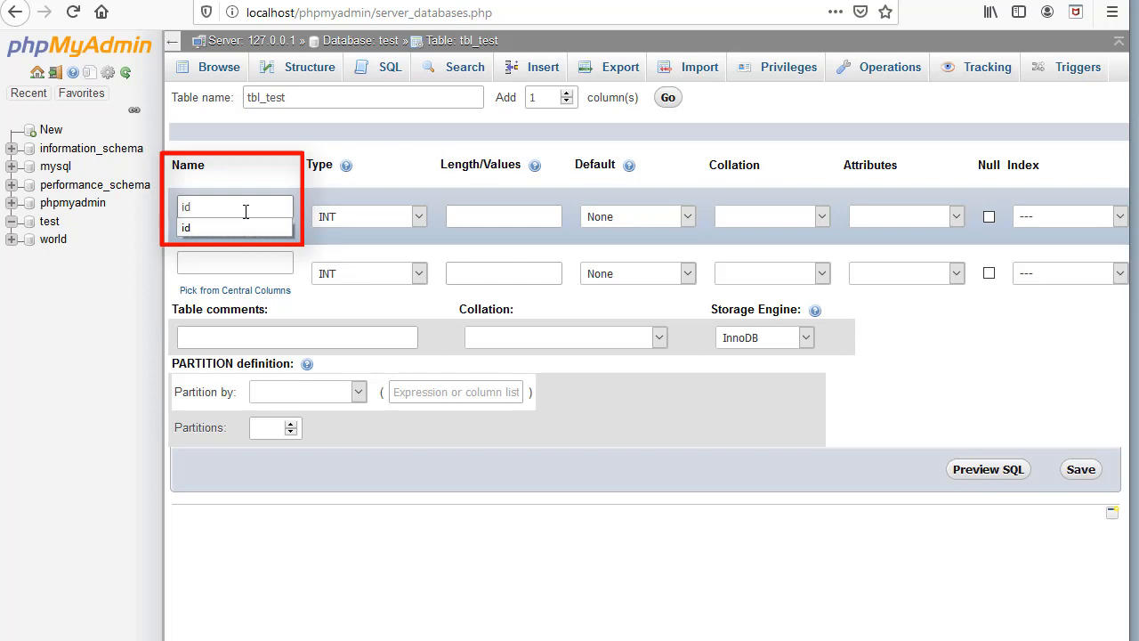
{"action": "left_click", "coordinate": [418, 217]}
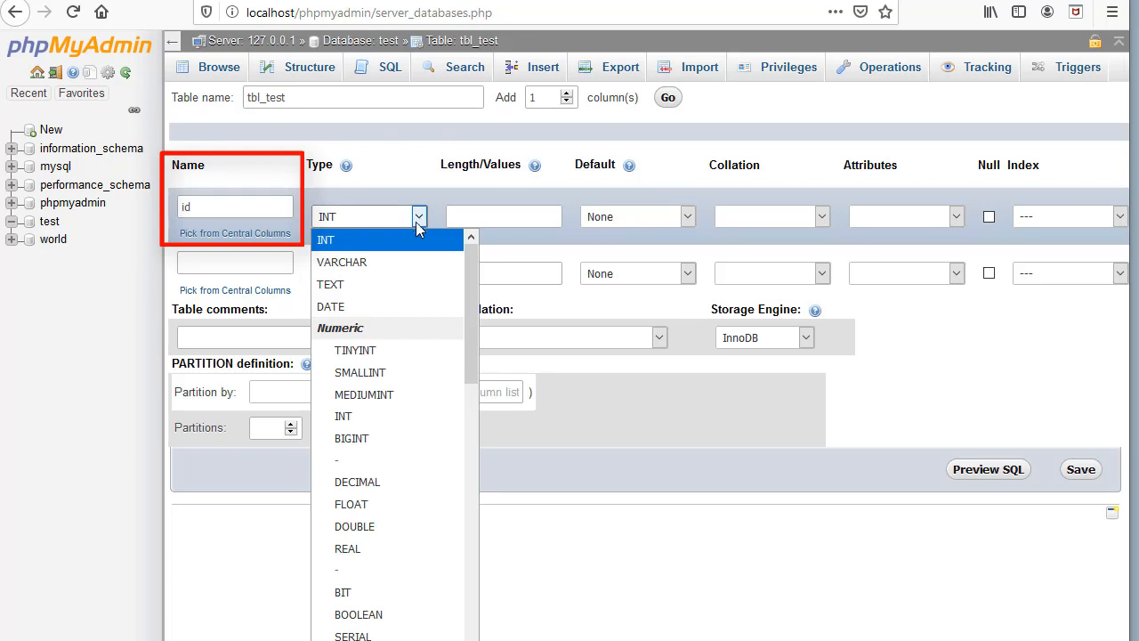
{"action": "left_click", "coordinate": [388, 352]}
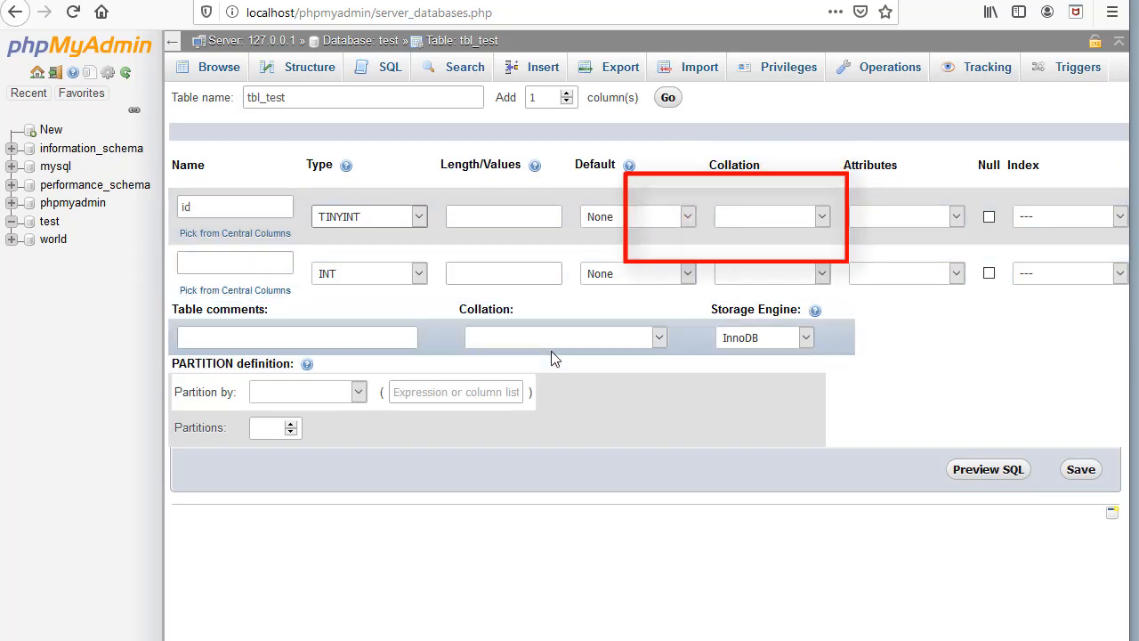
{"action": "left_click", "coordinate": [657, 340]}
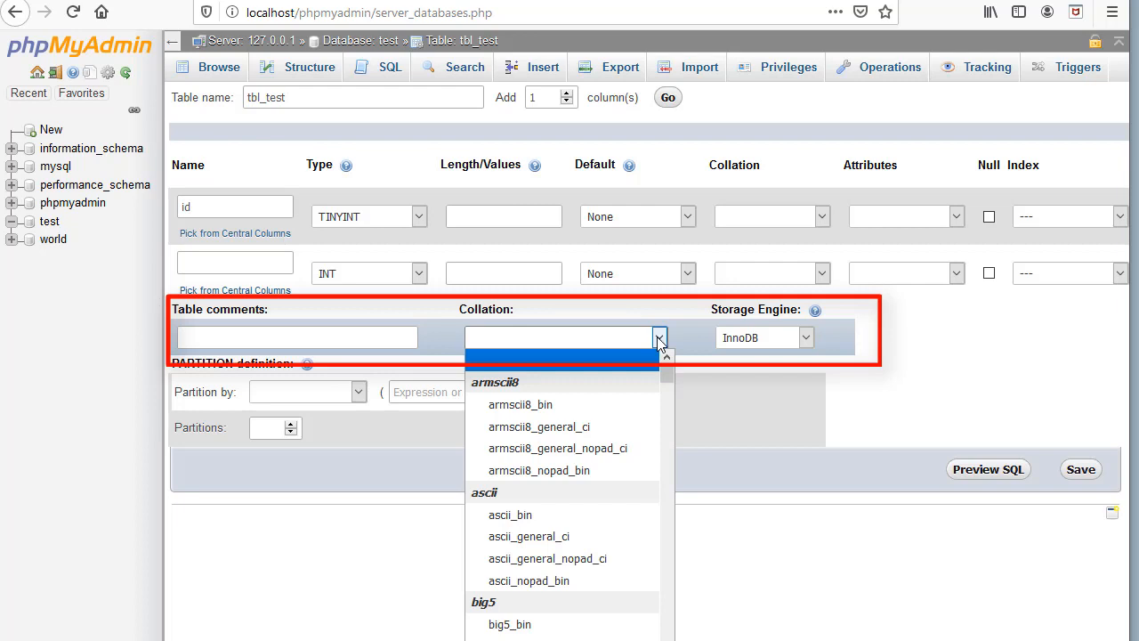
{"action": "scroll", "coordinate": [930, 579], "scroll_direction": "right", "scroll_amount": 5}
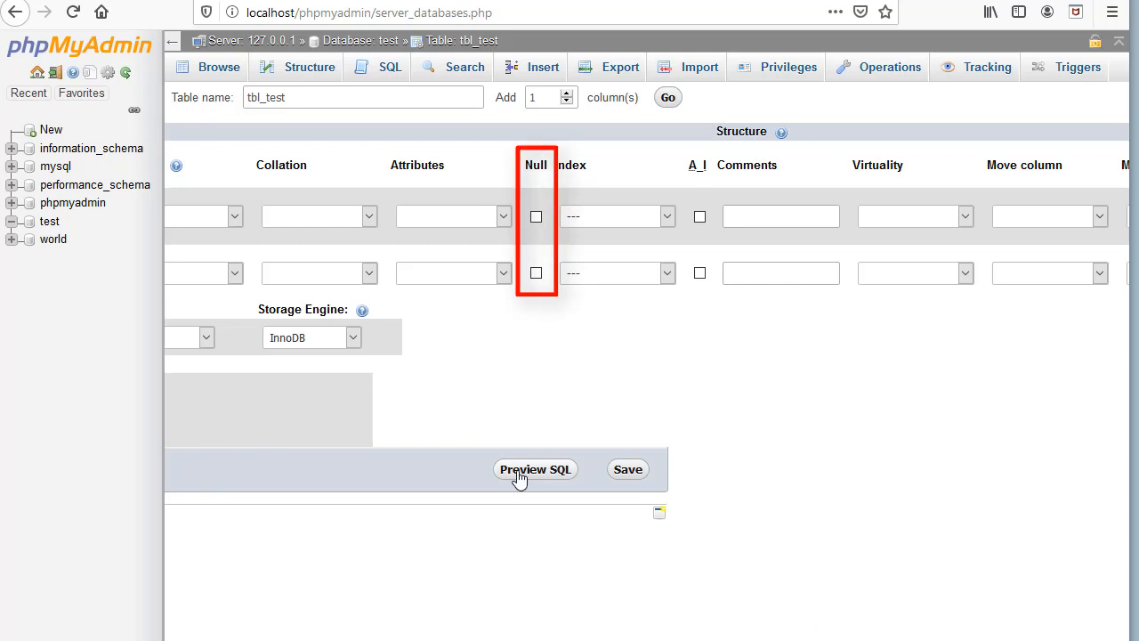
Make the id column the PRIMARY key with auto-increment (A_I) enabled.
{"action": "left_click", "coordinate": [668, 216]}
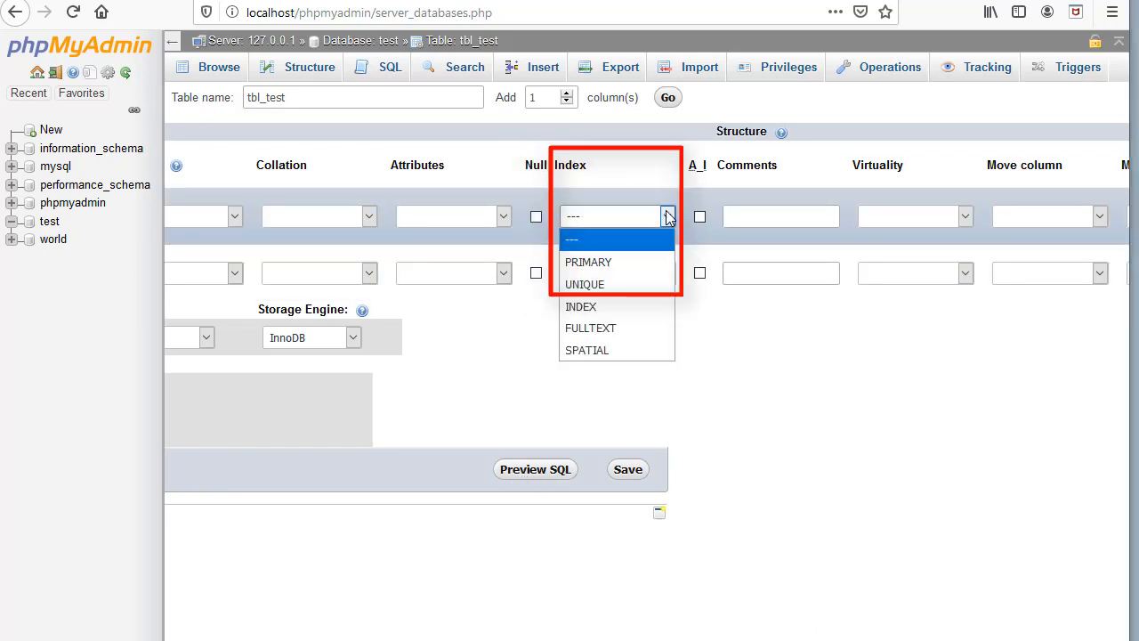
{"action": "left_click", "coordinate": [628, 263]}
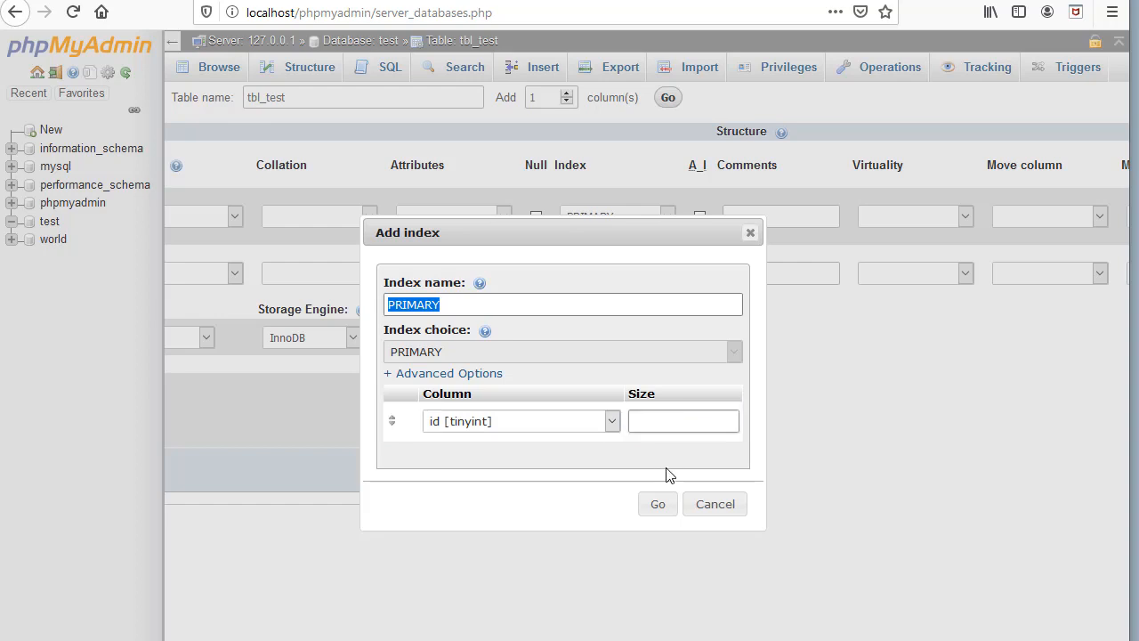
{"action": "left_click", "coordinate": [658, 504]}
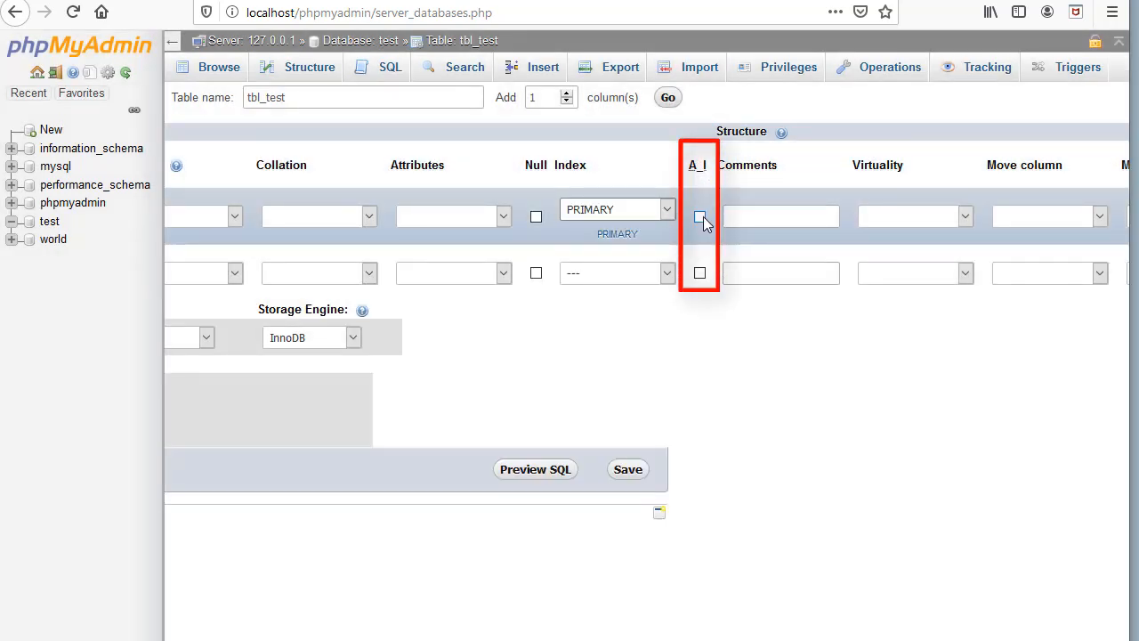
{"action": "left_click", "coordinate": [700, 217]}
{"action": "scroll", "coordinate": [703, 217], "scroll_direction": "right", "scroll_amount": 4}
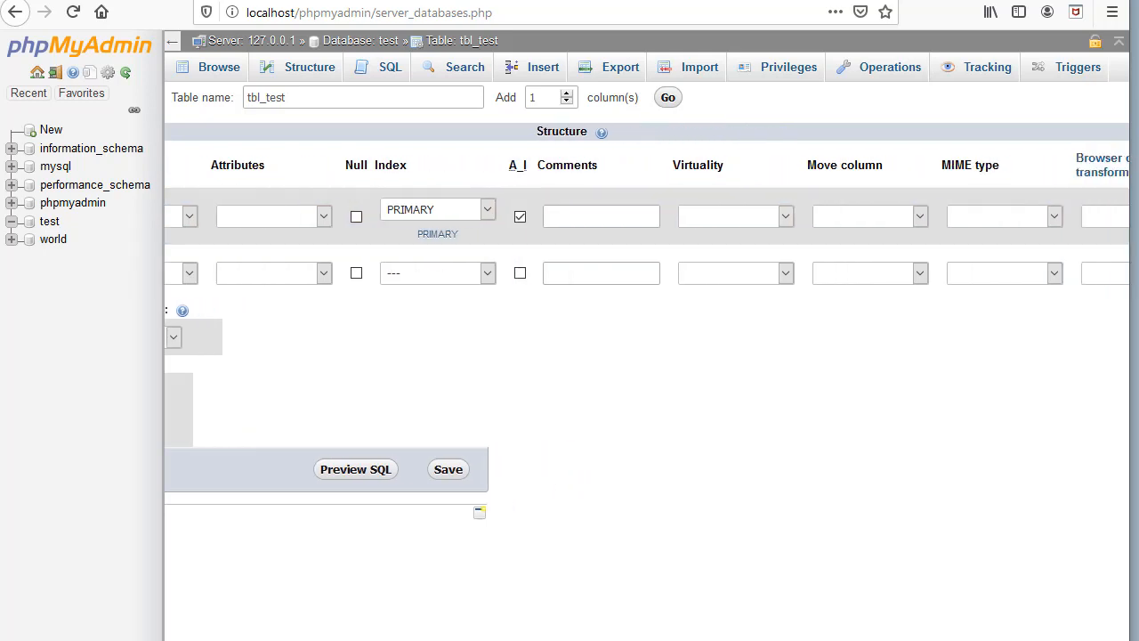
{"action": "scroll", "coordinate": [647, 203], "scroll_direction": "right", "scroll_amount": 10}
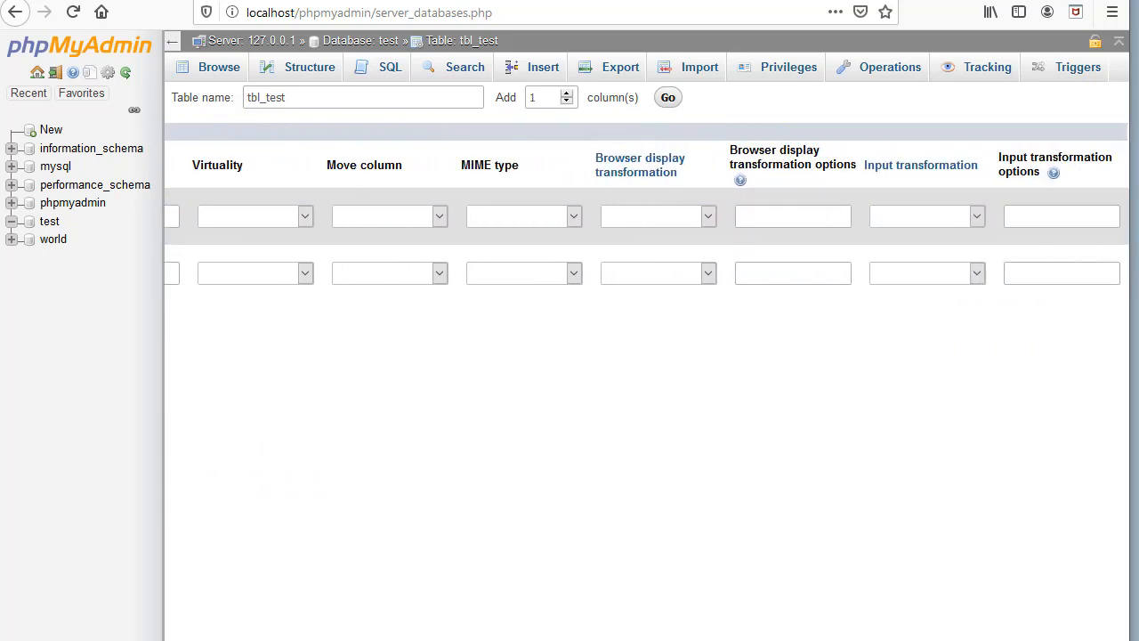
{"action": "scroll", "coordinate": [647, 204], "scroll_direction": "left", "scroll_amount": 4}
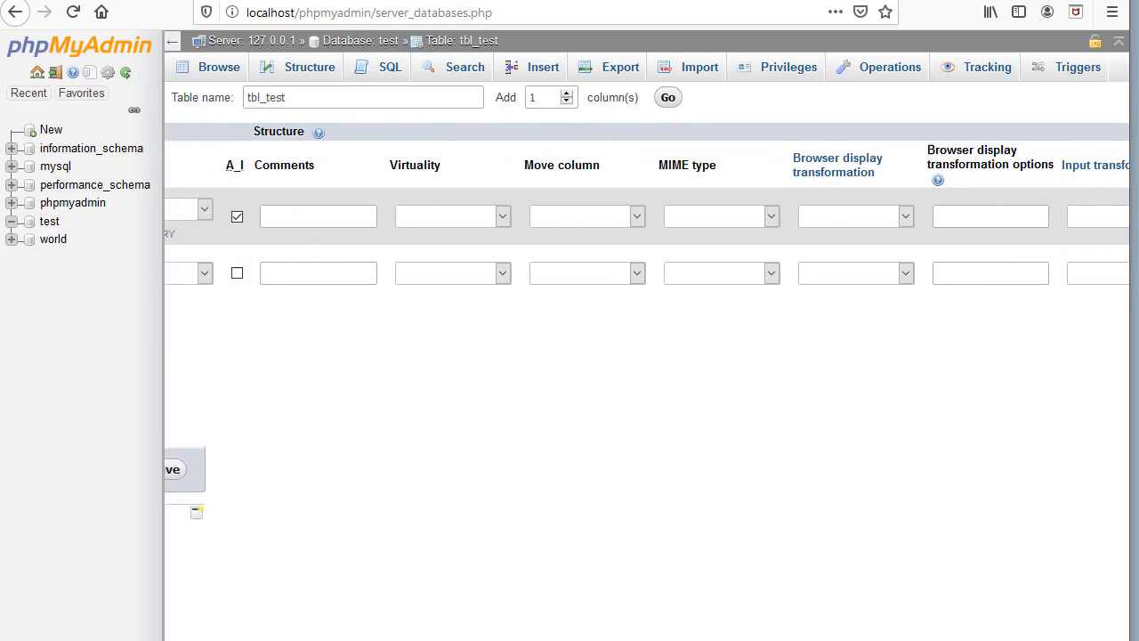
{"action": "scroll", "coordinate": [648, 216], "scroll_direction": "left", "scroll_amount": 8}
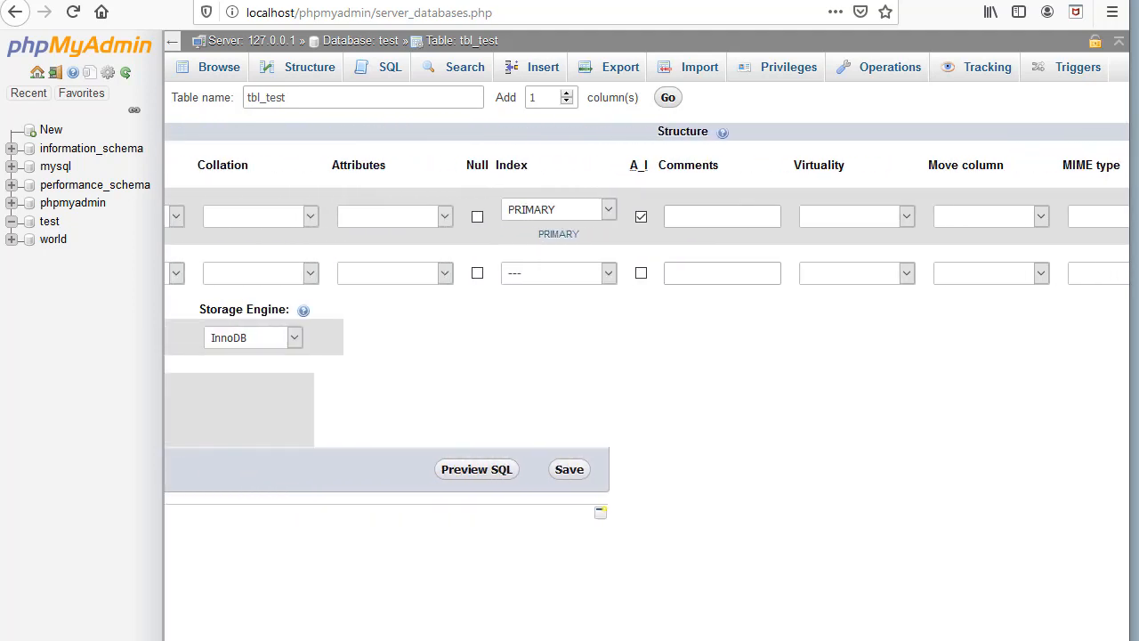
{"action": "scroll", "coordinate": [647, 217], "scroll_direction": "left", "scroll_amount": 4}
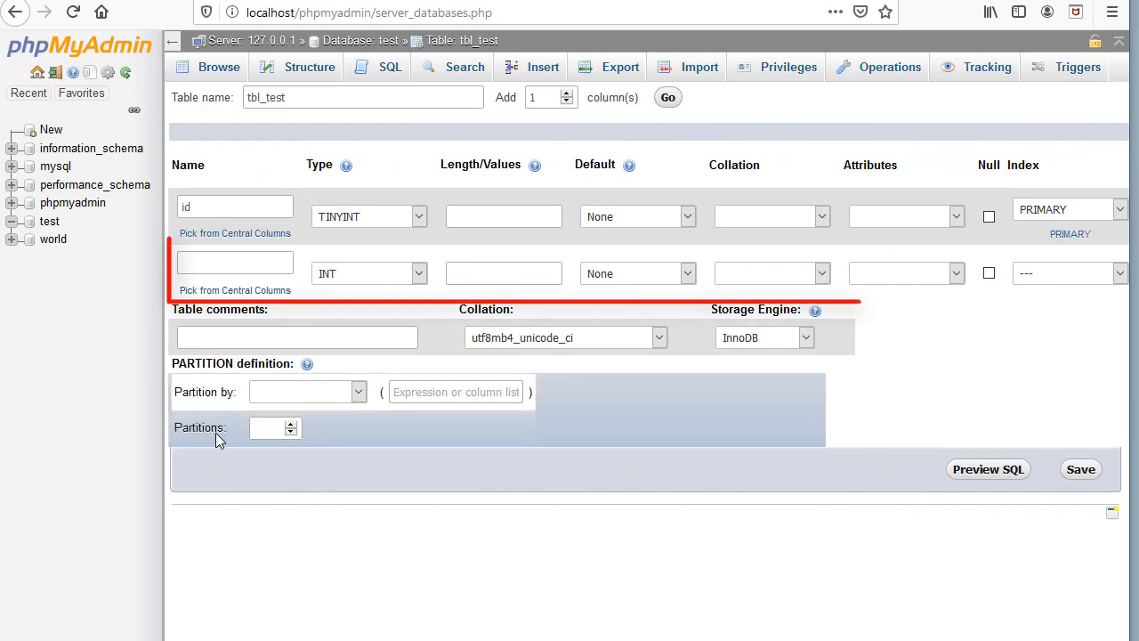
Define the second column as name, type VARCHAR with length 50.
{"action": "left_click", "coordinate": [257, 262]}
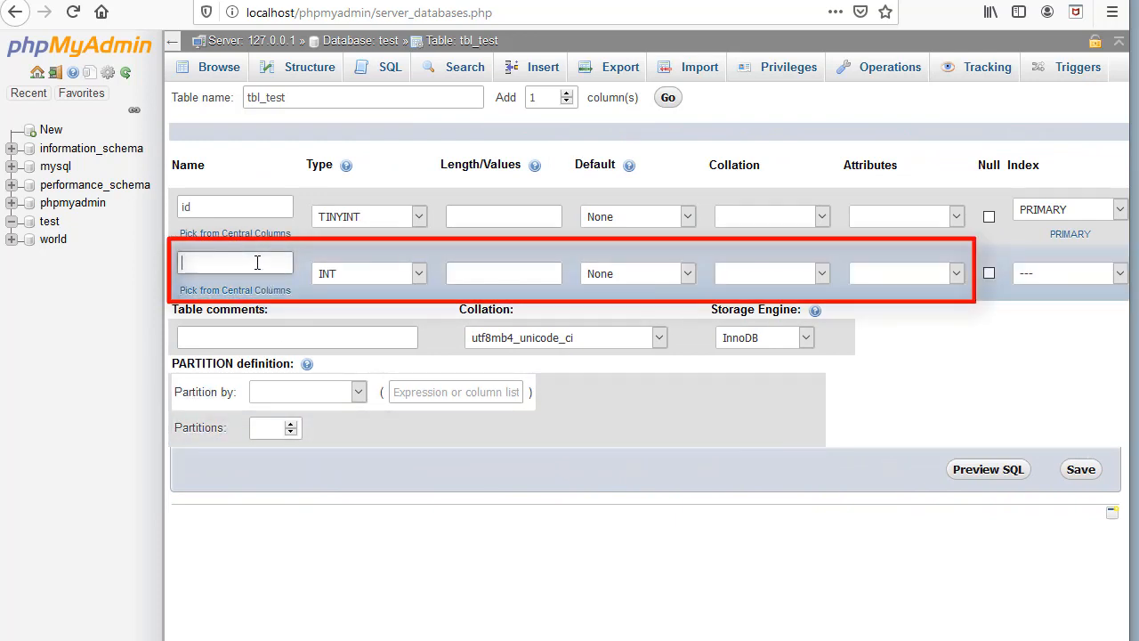
{"action": "type", "text": "name"}
{"action": "left_click", "coordinate": [418, 274]}
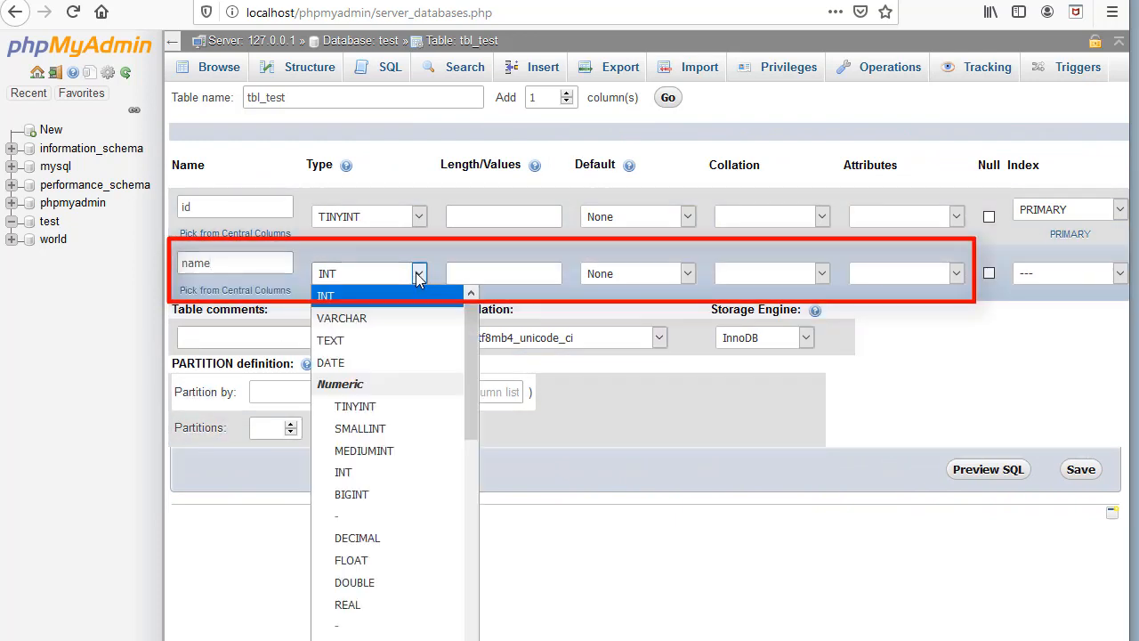
{"action": "left_click", "coordinate": [384, 318]}
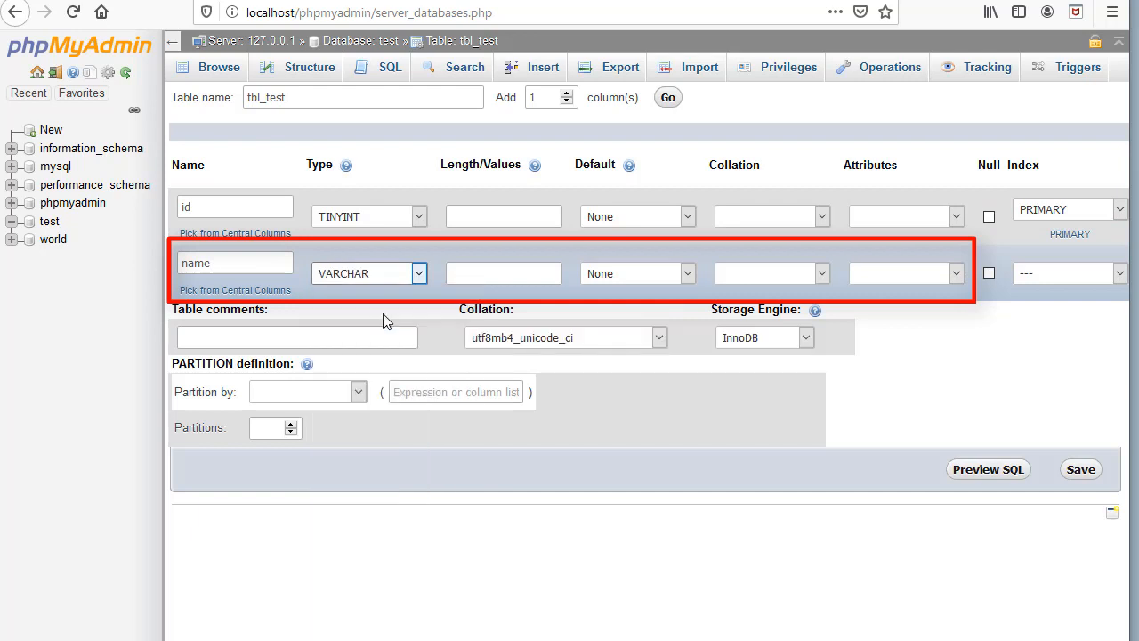
{"action": "left_click", "coordinate": [524, 274]}
{"action": "type", "text": "50"}
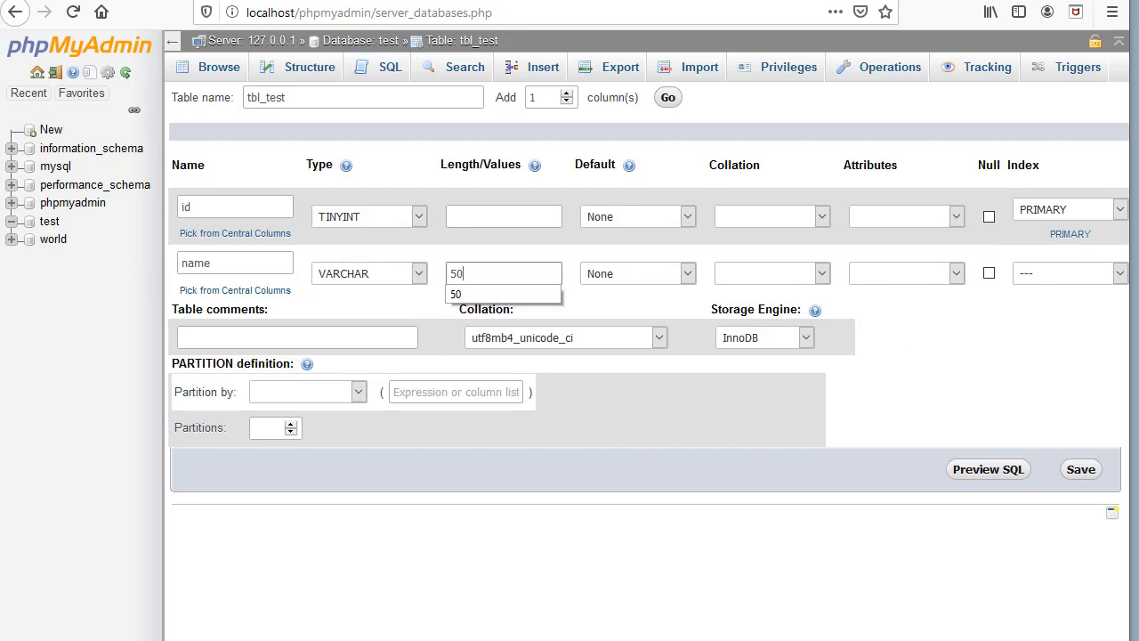
Review the generated CREATE TABLE SQL for tbl_test in the preview, then close it.
{"action": "scroll", "coordinate": [836, 480], "scroll_direction": "right", "scroll_amount": 3}
{"action": "left_click", "coordinate": [837, 476]}
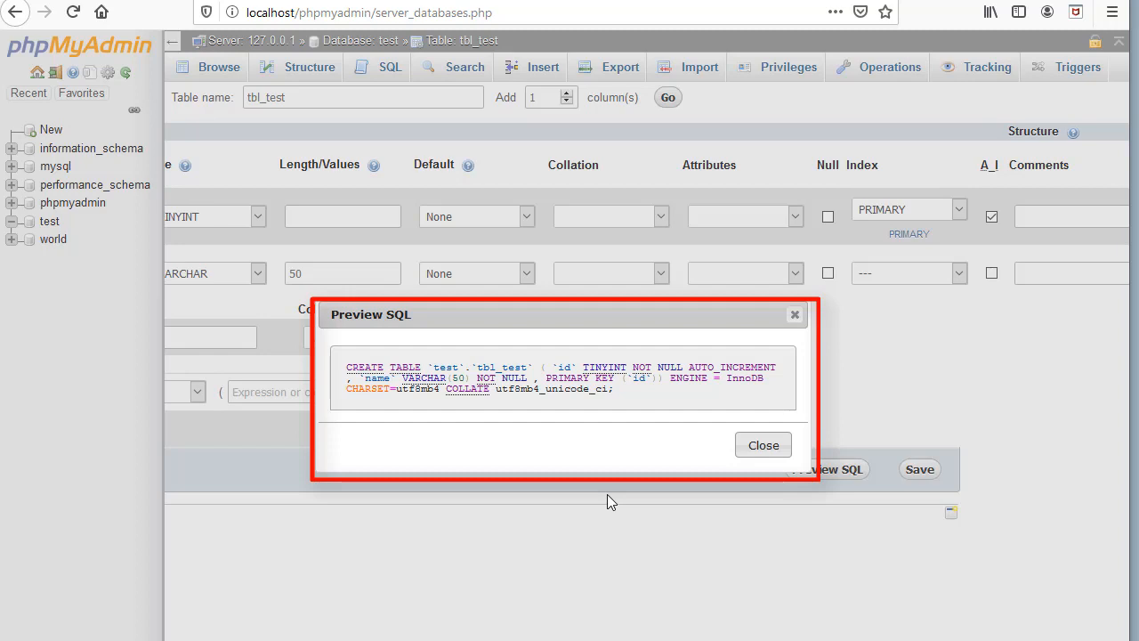
{"action": "left_click", "coordinate": [771, 448]}
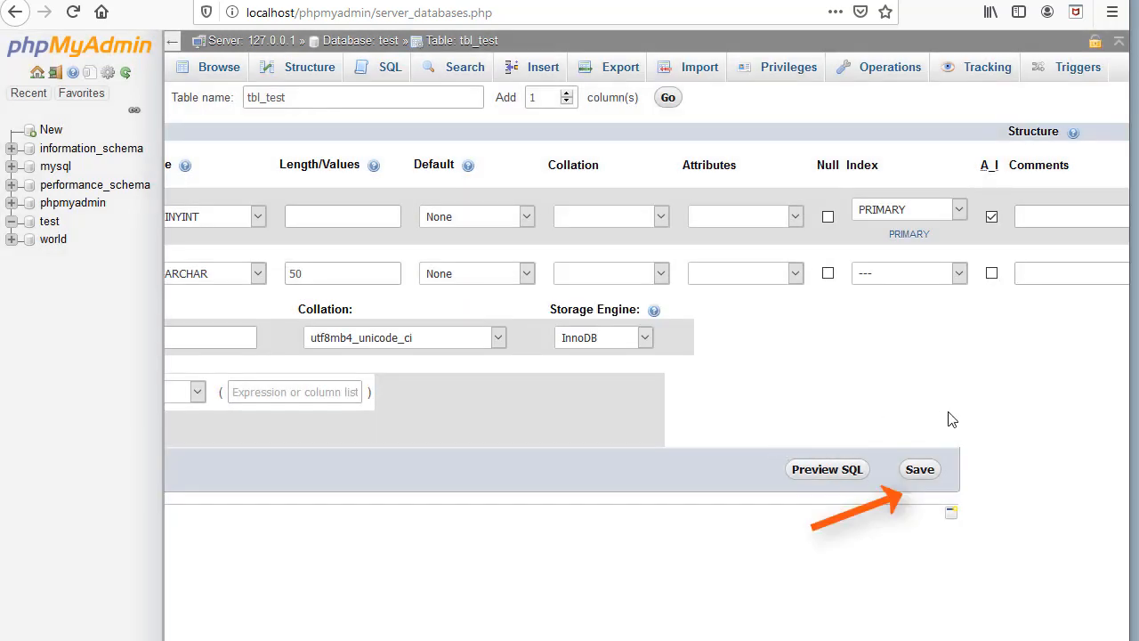
Save tbl_test, then inspect its structure and the add-column position options, leaving after name.
{"action": "left_click", "coordinate": [925, 472]}
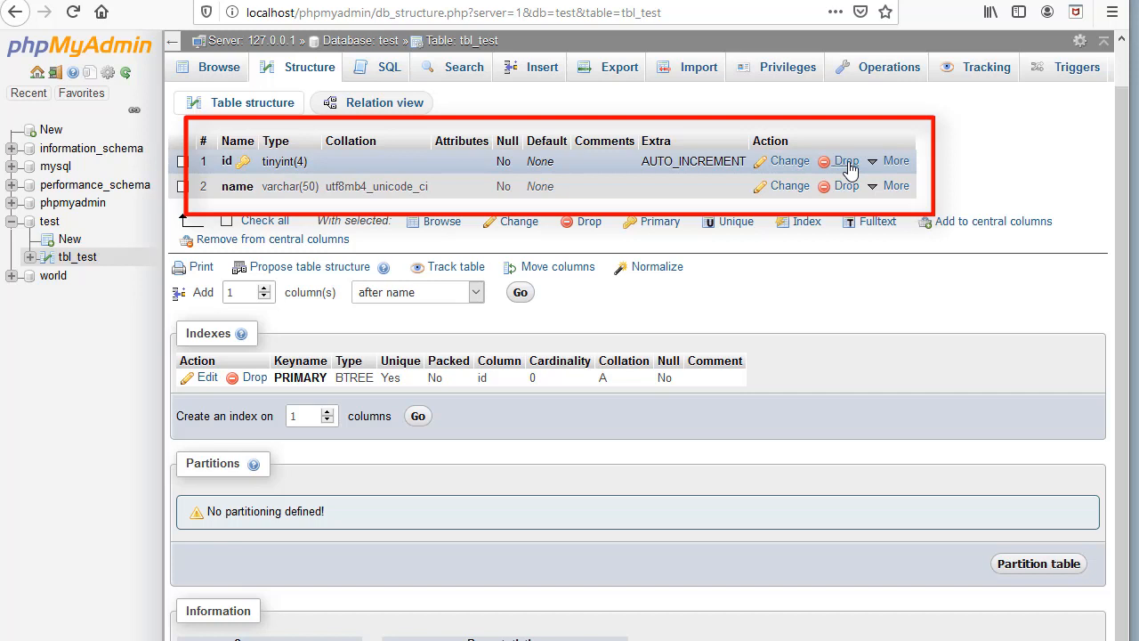
{"action": "left_click", "coordinate": [183, 187]}
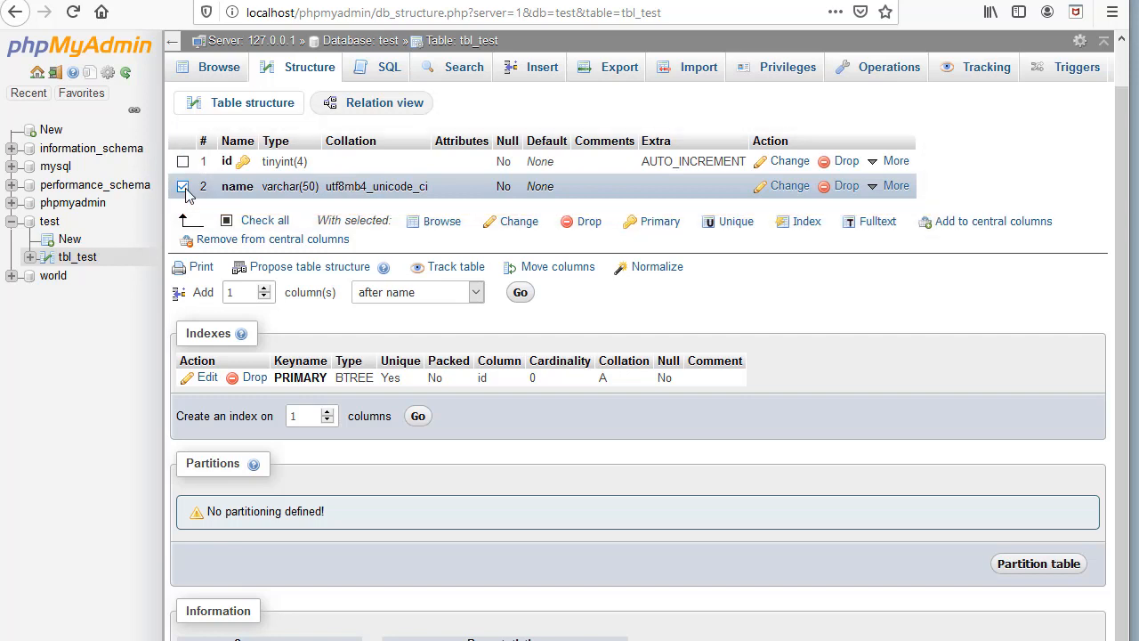
{"action": "left_click", "coordinate": [182, 187]}
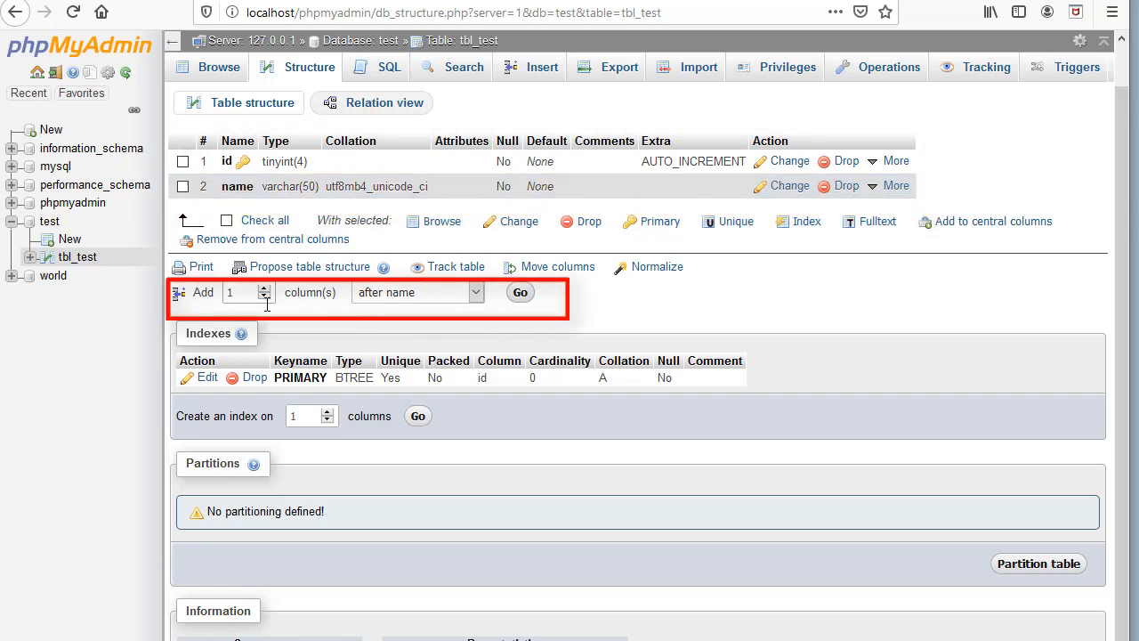
{"action": "left_click", "coordinate": [478, 298]}
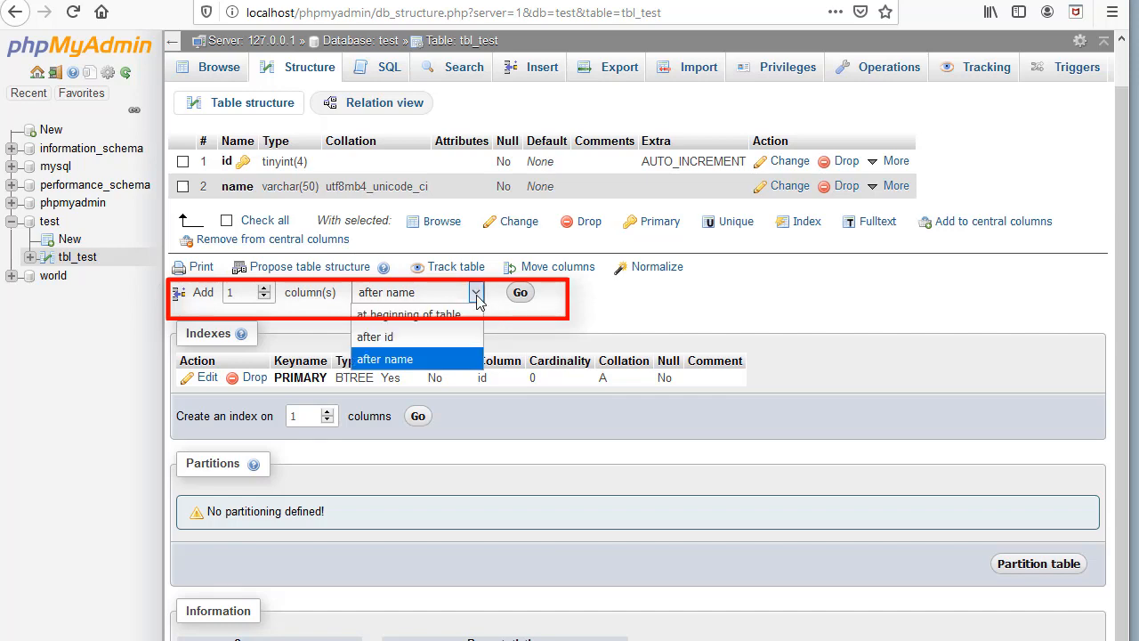
{"action": "left_click", "coordinate": [478, 298]}
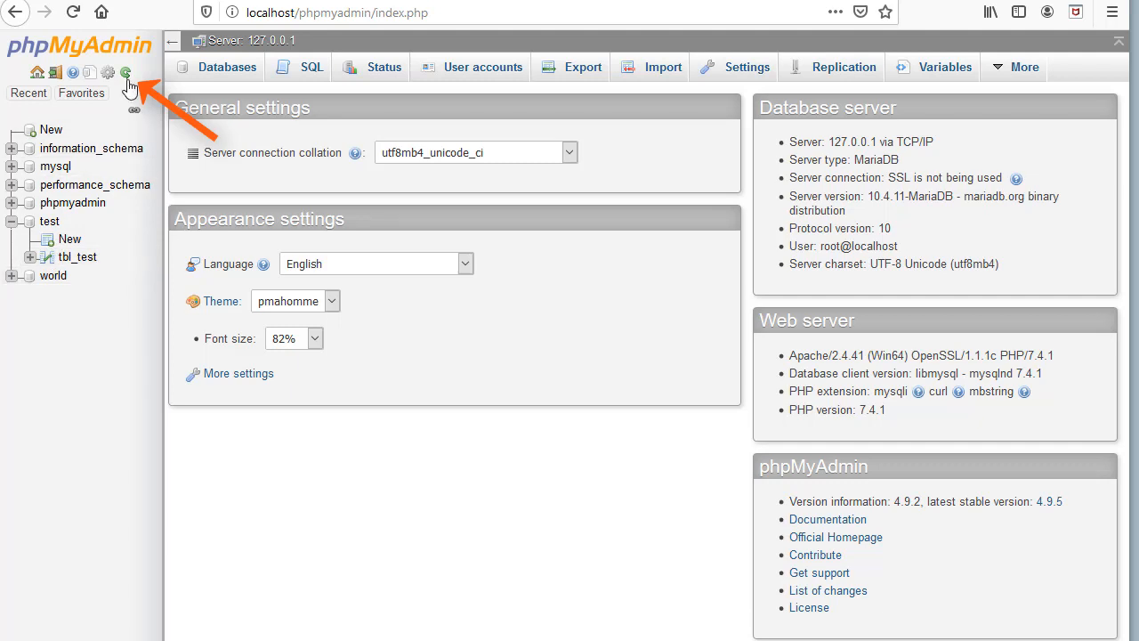
Open tbl_test's id column for editing via the test database's navigation tree.
{"action": "left_click", "coordinate": [49, 223]}
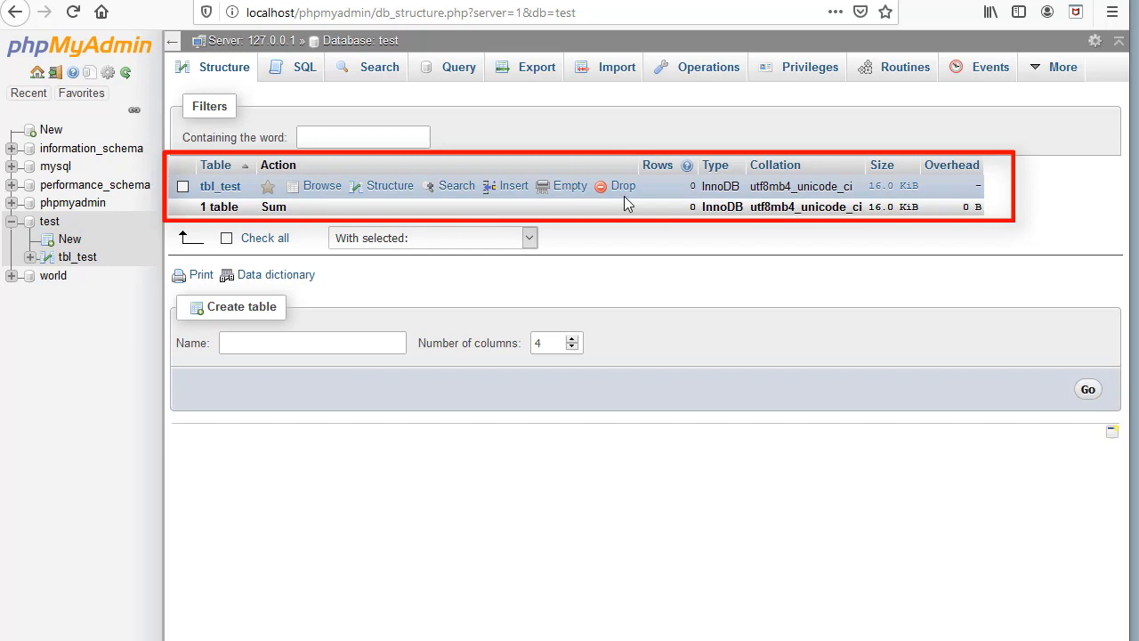
{"action": "left_click", "coordinate": [31, 258]}
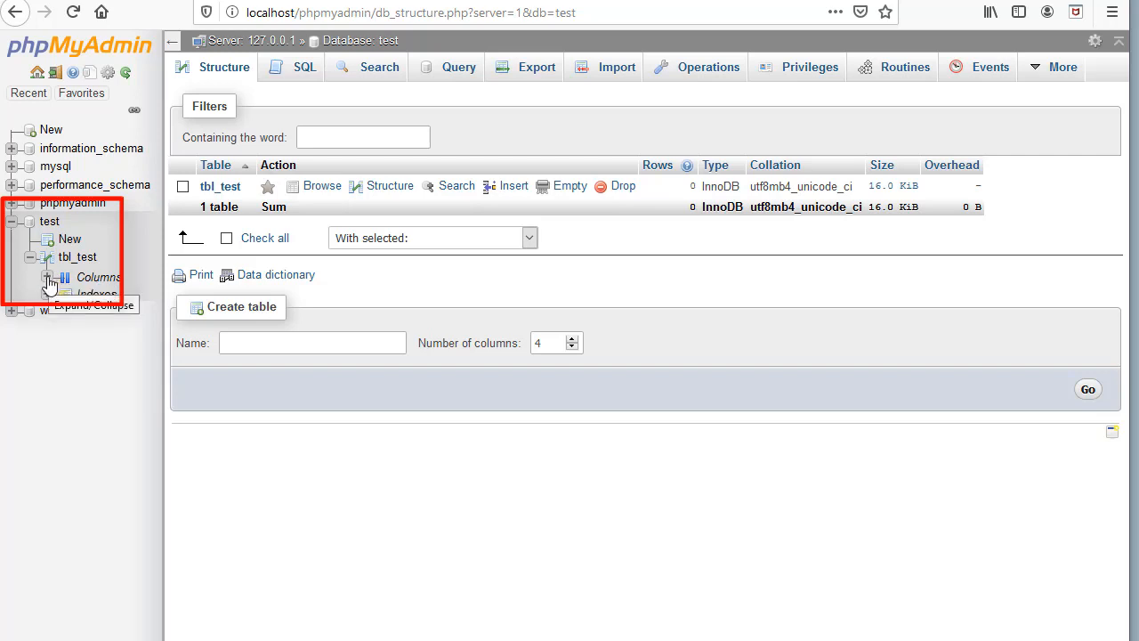
{"action": "left_click", "coordinate": [47, 277]}
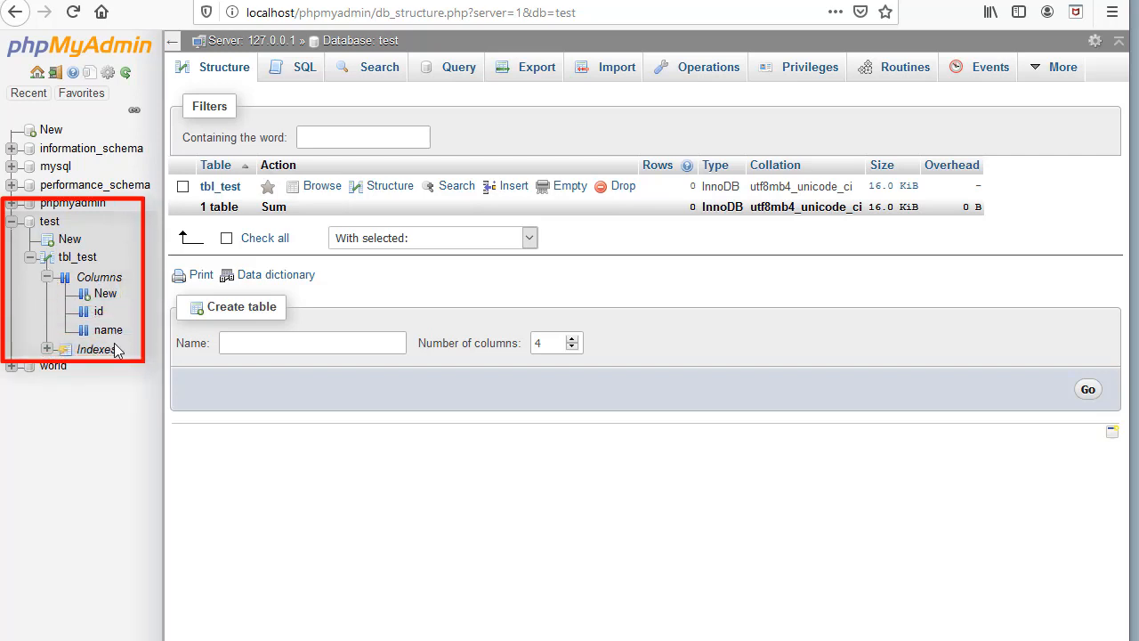
{"action": "left_click", "coordinate": [98, 310]}
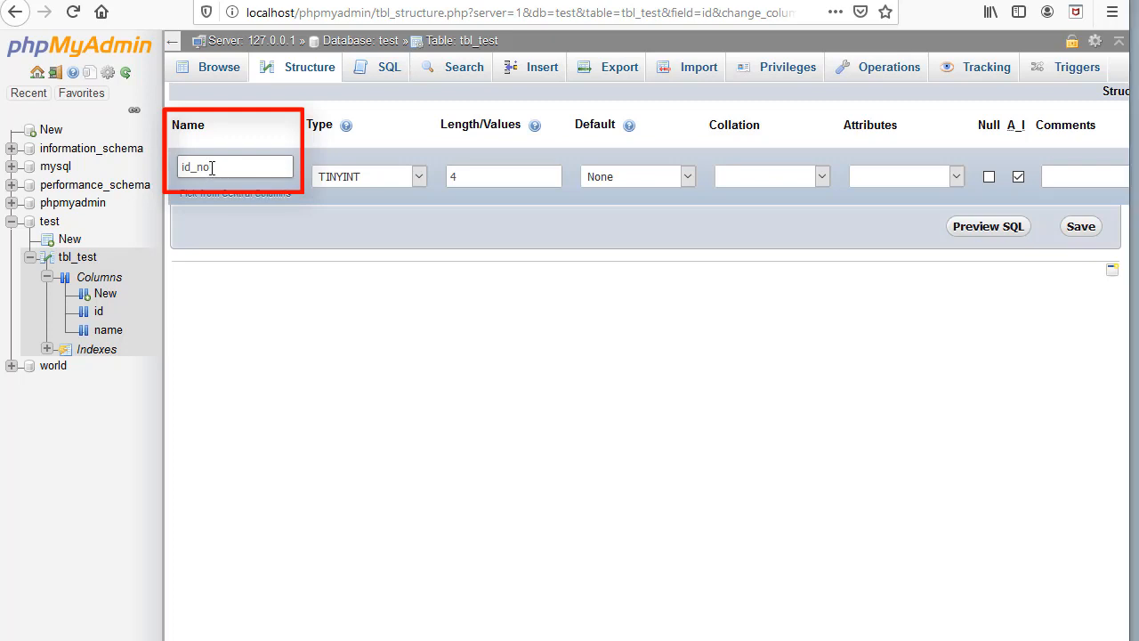
Rename the id column to id_num, save it, and browse the still-empty tbl_test.
{"action": "key", "text": "BackSpace"}
{"action": "type", "text": "um"}
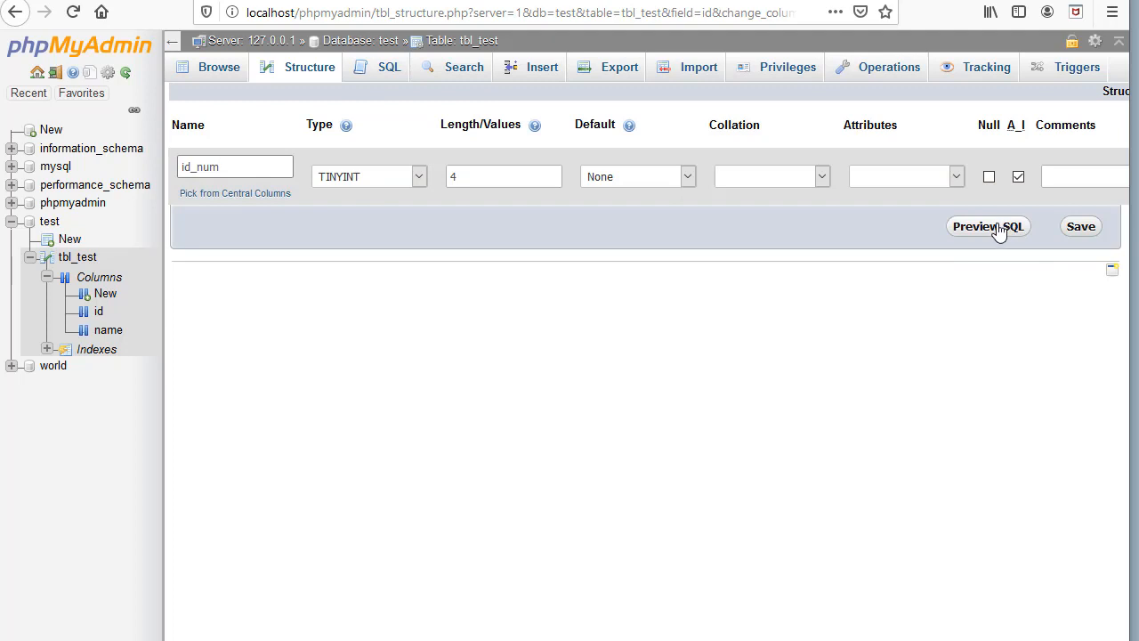
{"action": "left_click", "coordinate": [1079, 227]}
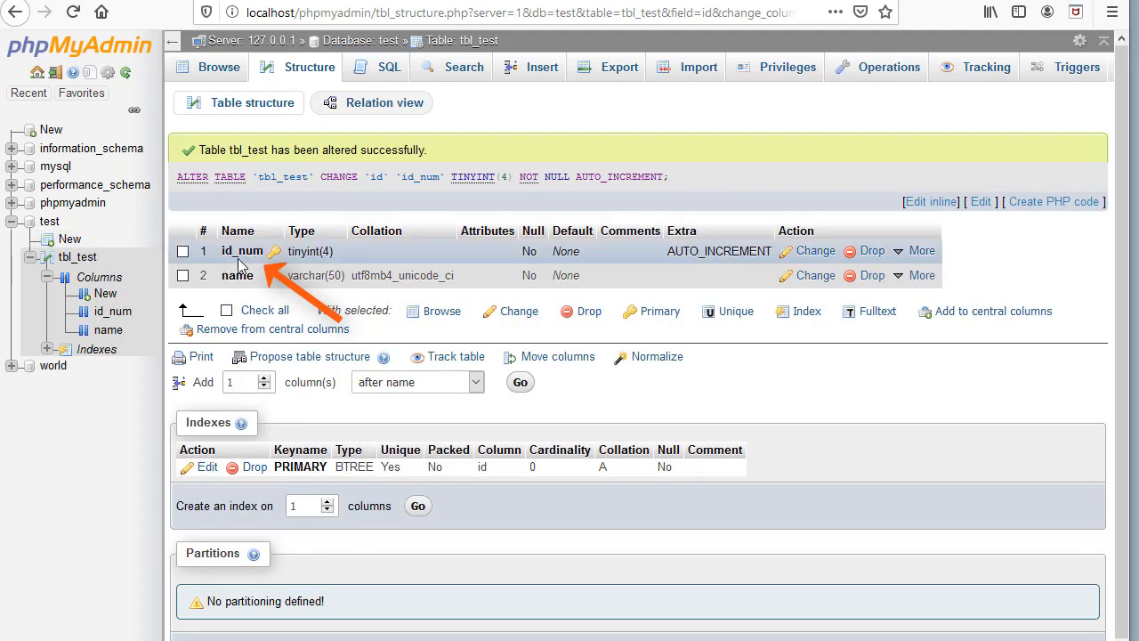
{"action": "left_click", "coordinate": [107, 332]}
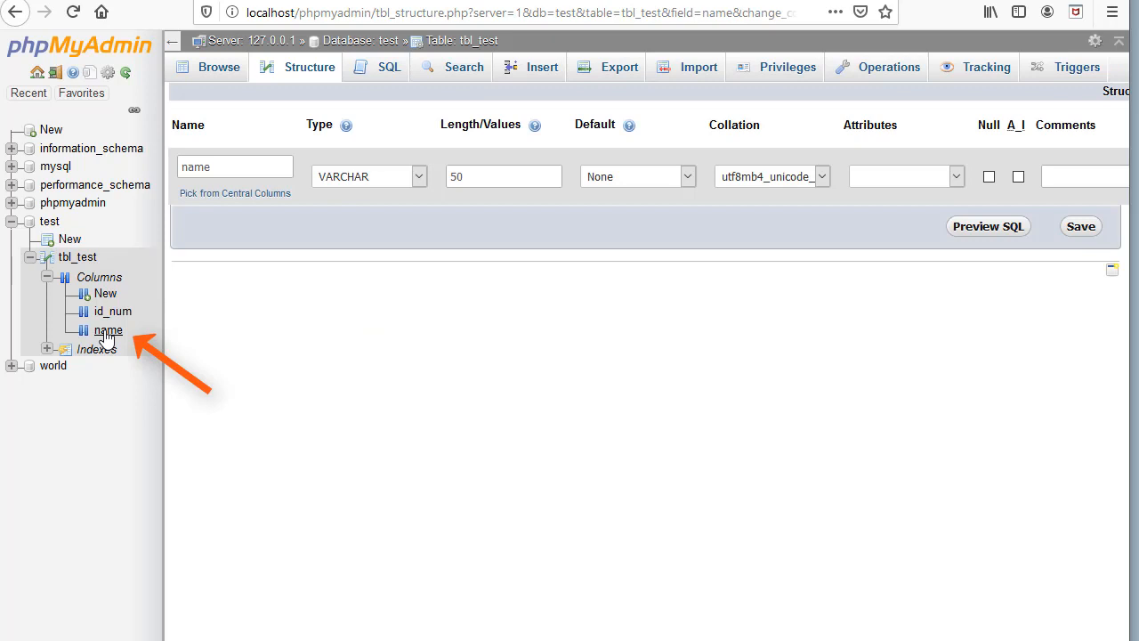
{"action": "left_click", "coordinate": [78, 256]}
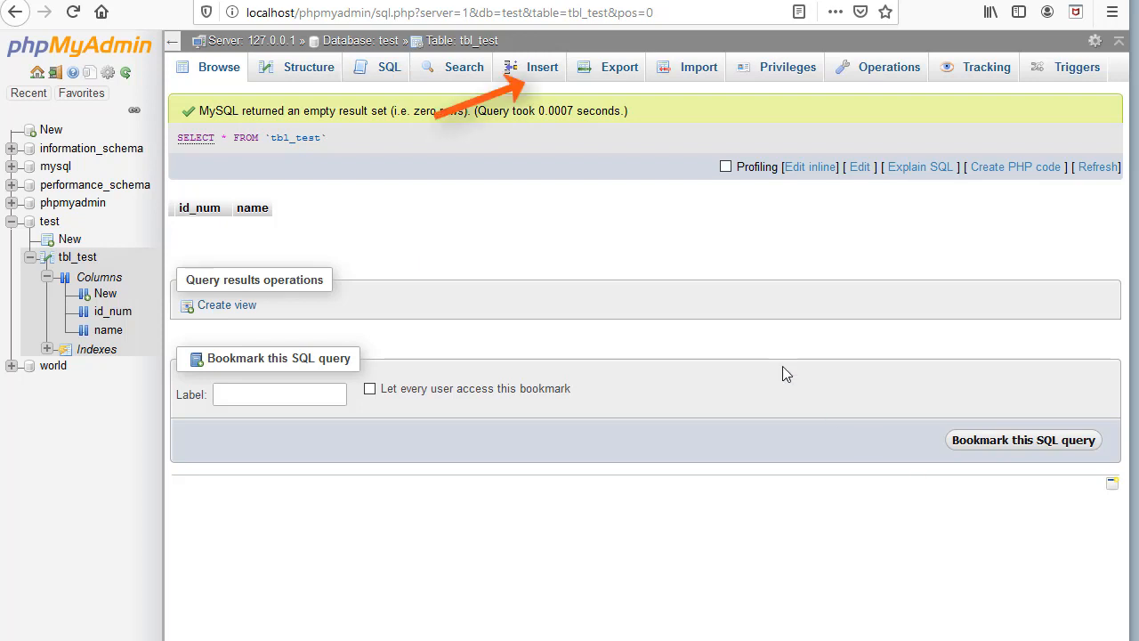
Open the Insert form for tbl_test with its id_num and name value fields.
{"action": "left_click", "coordinate": [549, 71]}
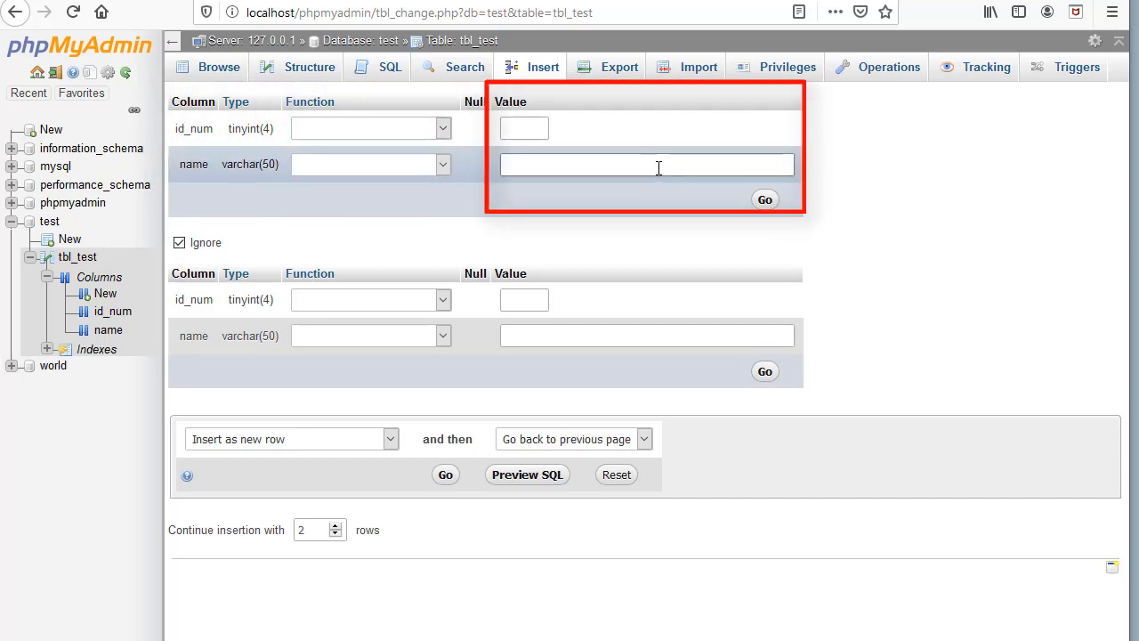
Enter a person's full name in the name value field of each of the two rows.
{"action": "left_click", "coordinate": [584, 334]}
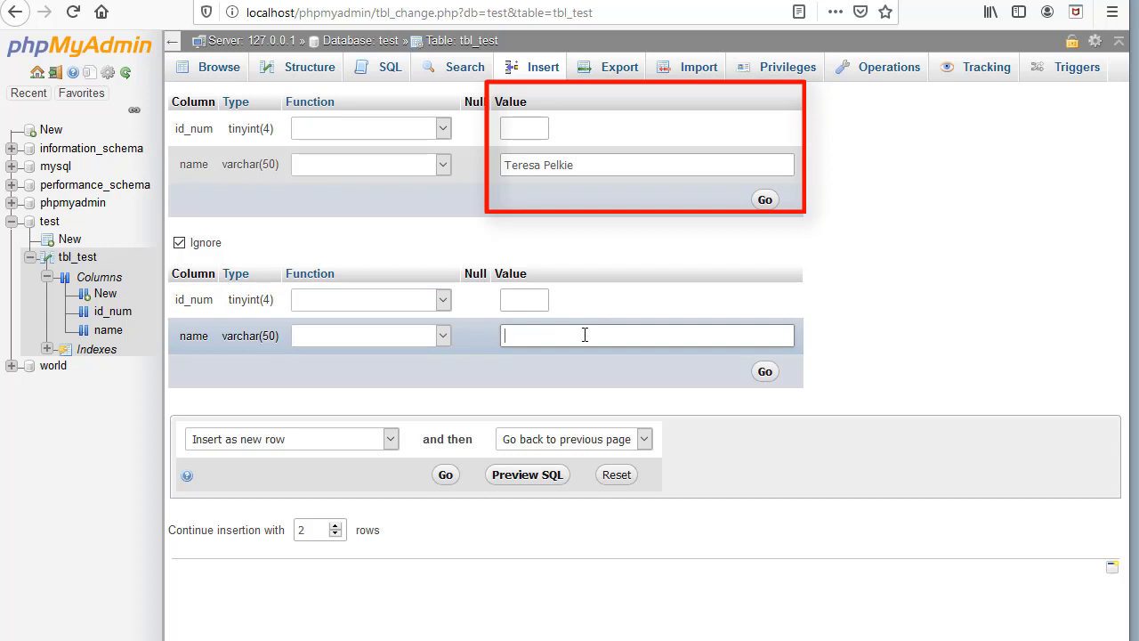
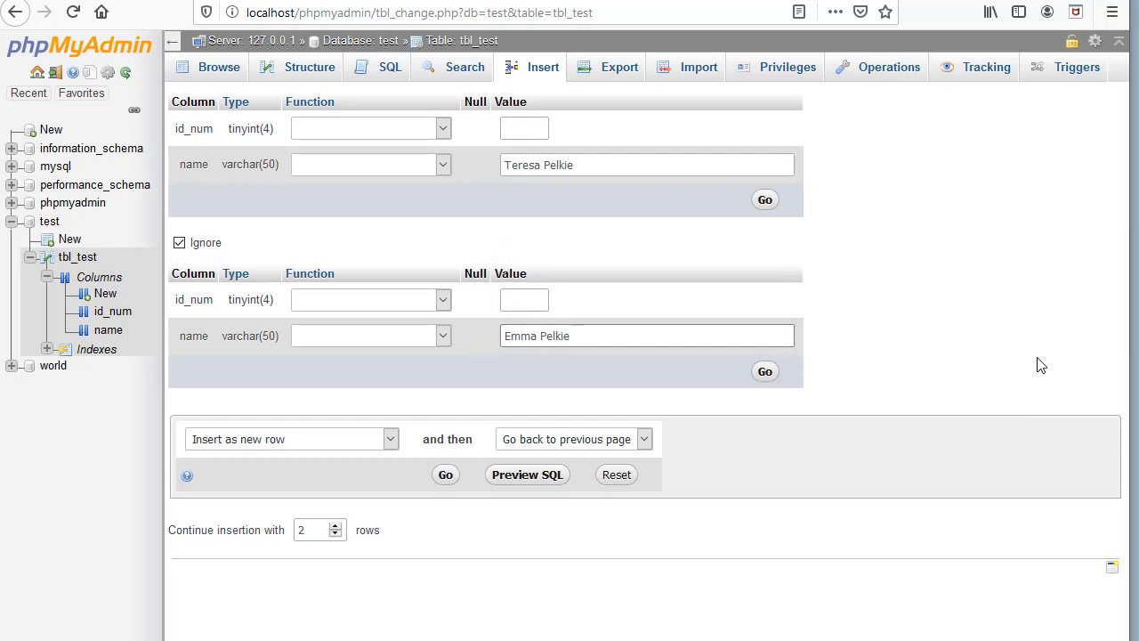
Check the INSERT SQL preview, then insert both rows into tbl_test.
{"action": "left_click", "coordinate": [536, 480]}
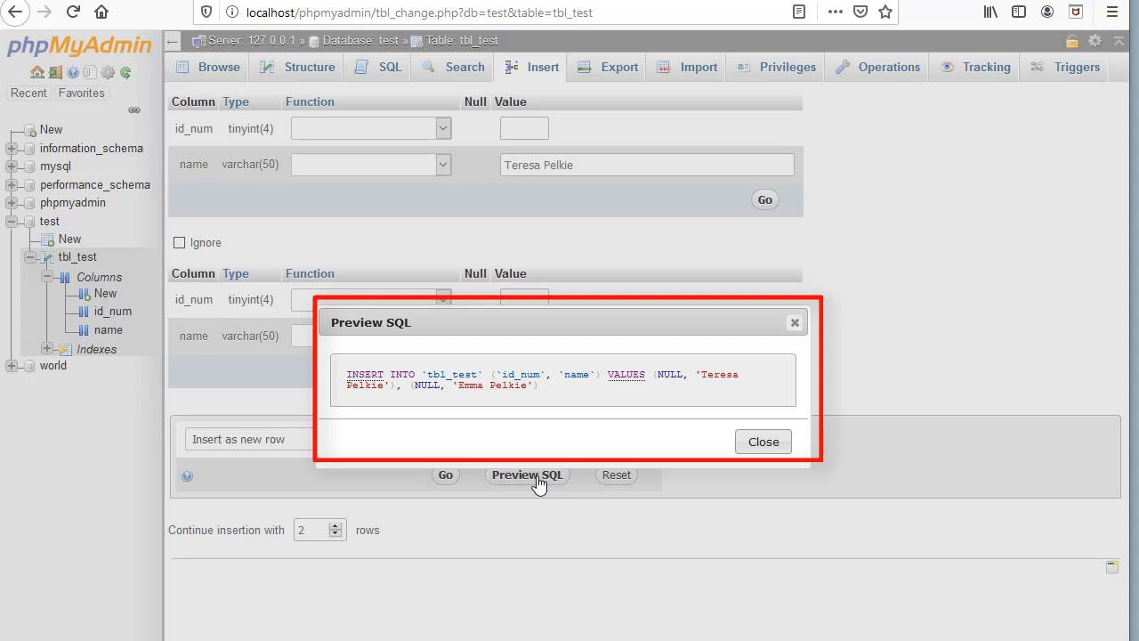
{"action": "left_click", "coordinate": [762, 443]}
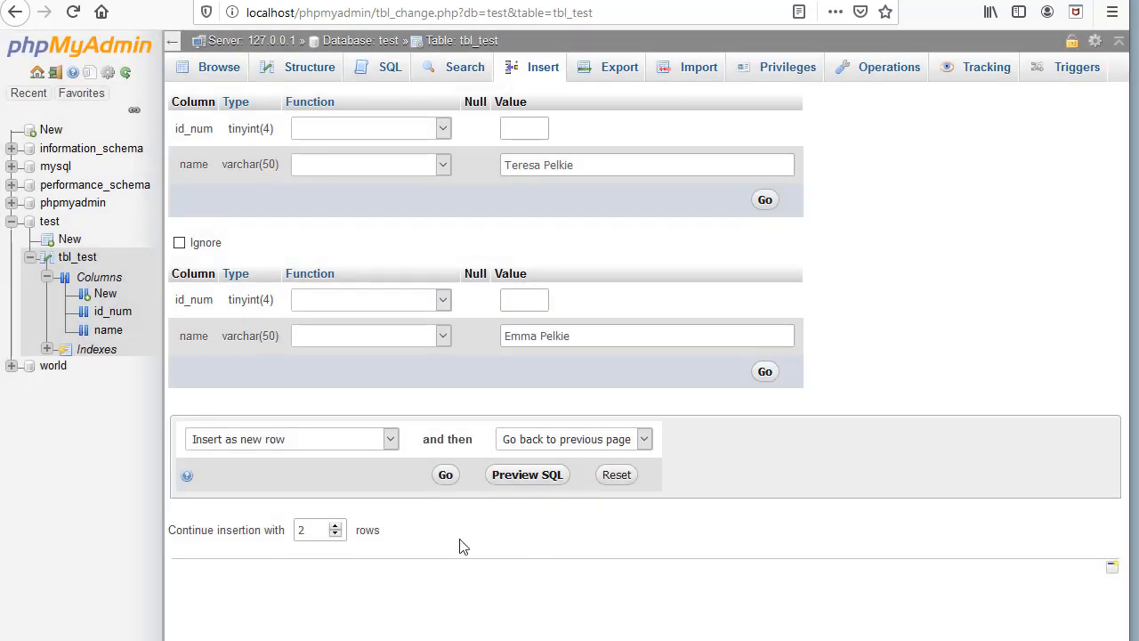
{"action": "left_click", "coordinate": [446, 476]}
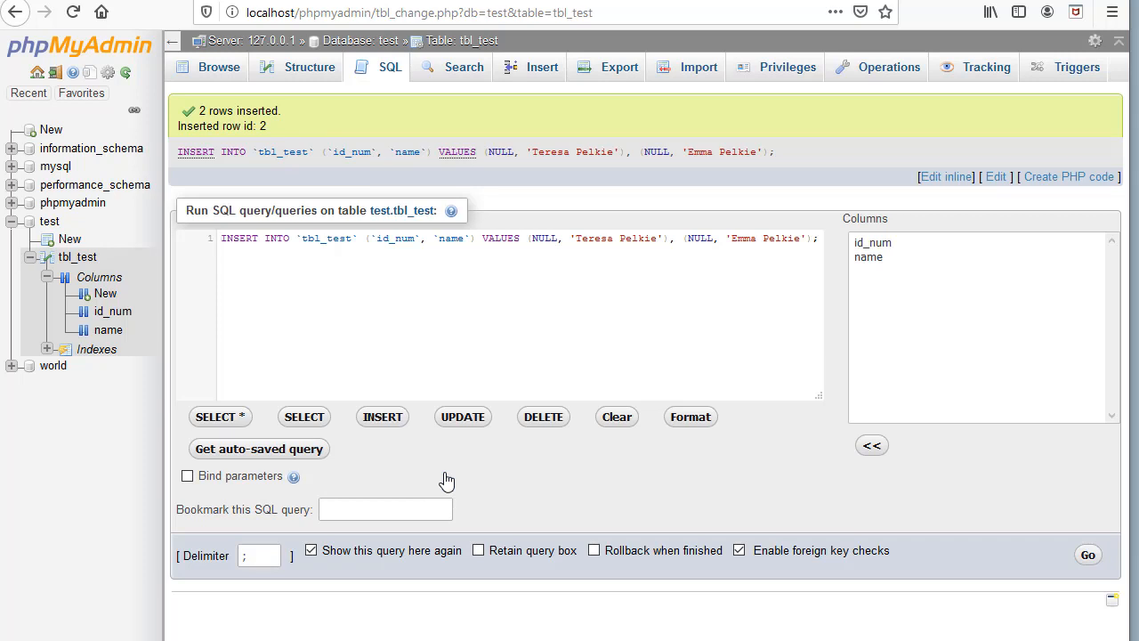
Check that tbl_test holds 2 rows, view its table operations, then open the test database's operations page.
{"action": "left_click", "coordinate": [93, 260]}
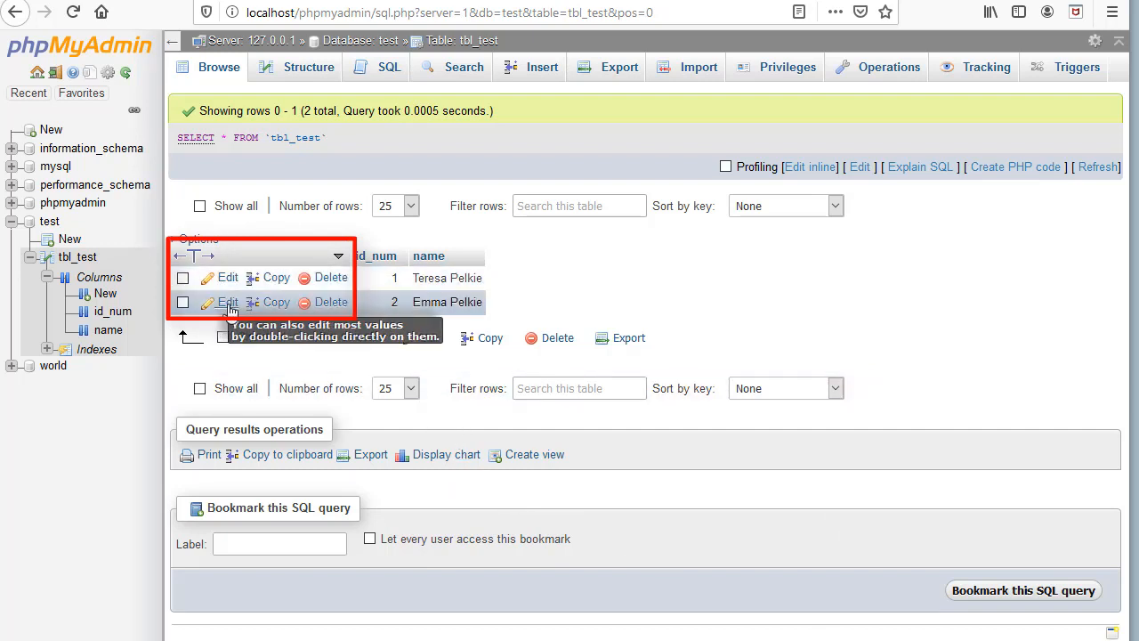
{"action": "left_click", "coordinate": [885, 69]}
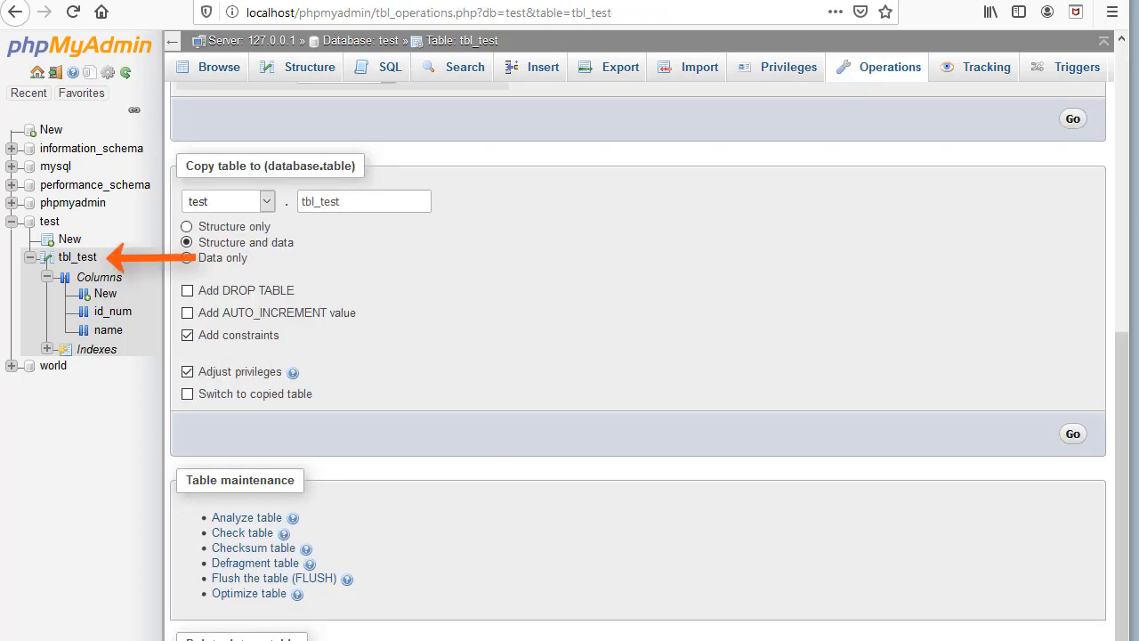
{"action": "left_click_drag", "start_coordinate": [1120, 539], "coordinate": [986, 315]}
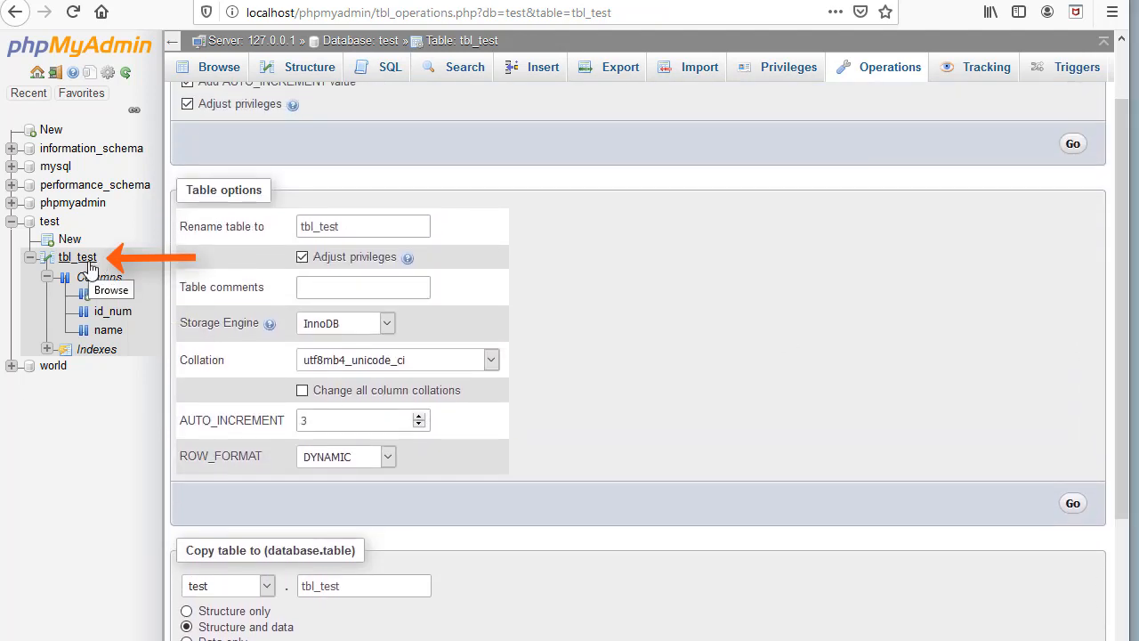
{"action": "left_click", "coordinate": [51, 222]}
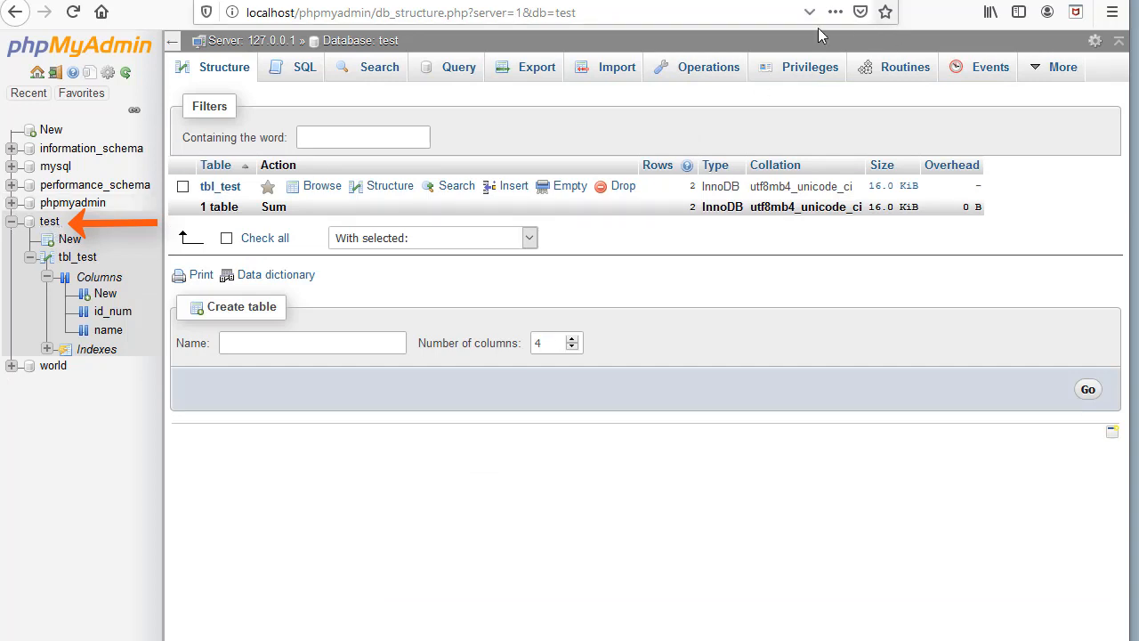
{"action": "left_click", "coordinate": [703, 77]}
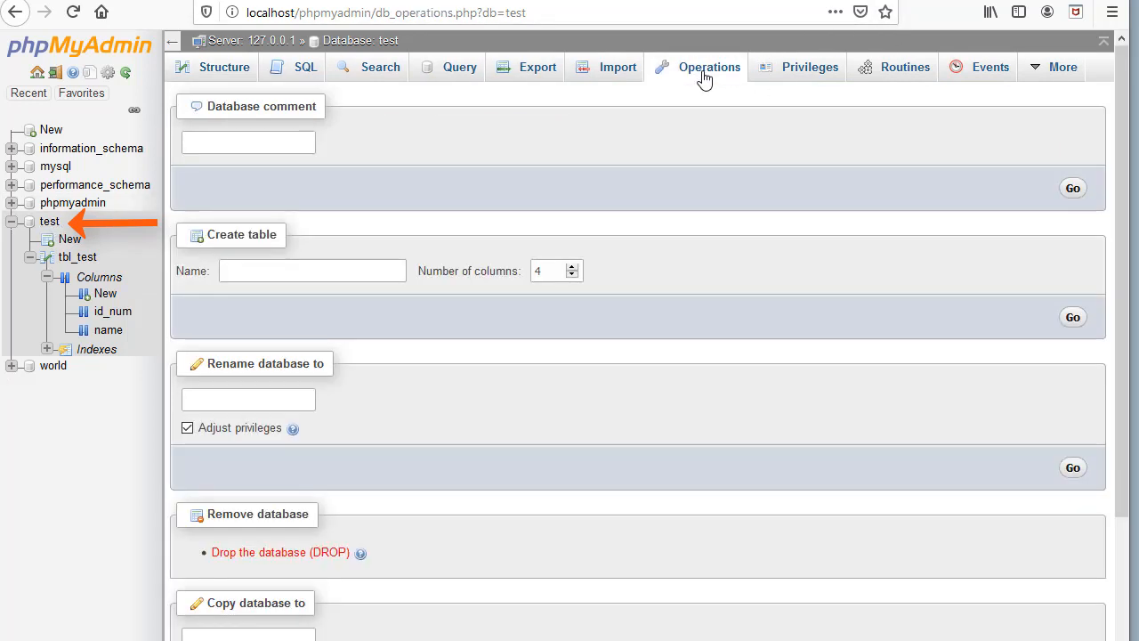